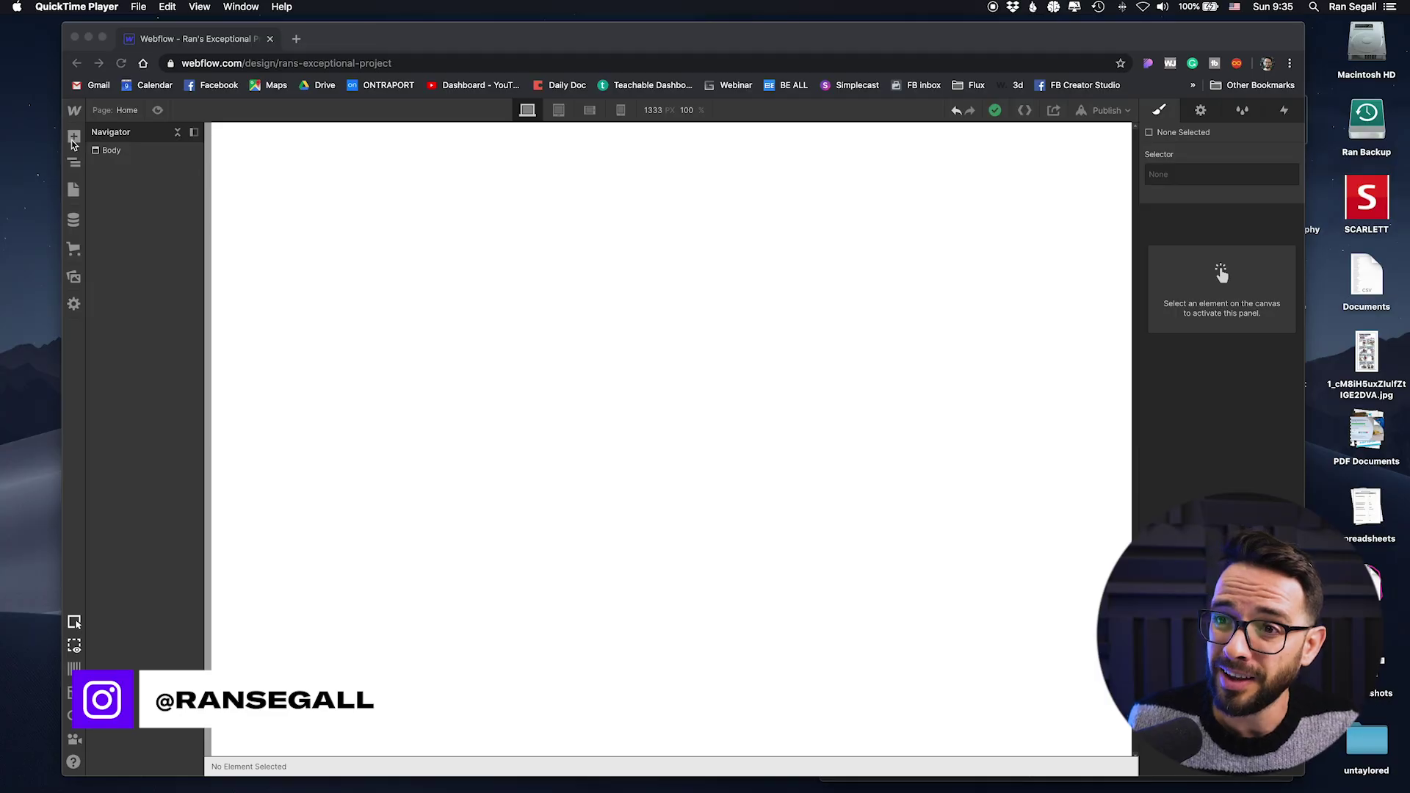
- Show the prebuilt Layouts list in the Add panel after checking the Elements and Symbols tabs
click(73, 144)
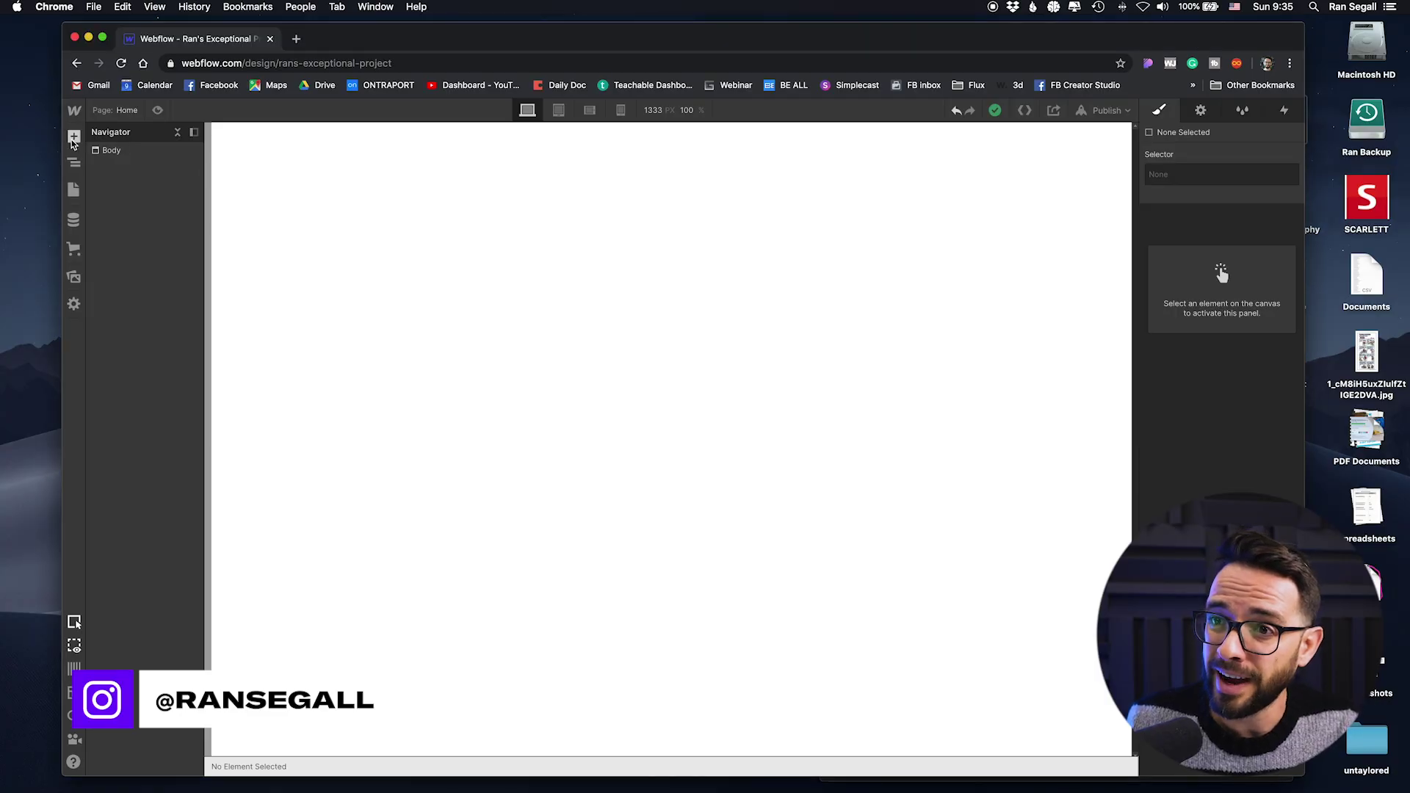
click(73, 137)
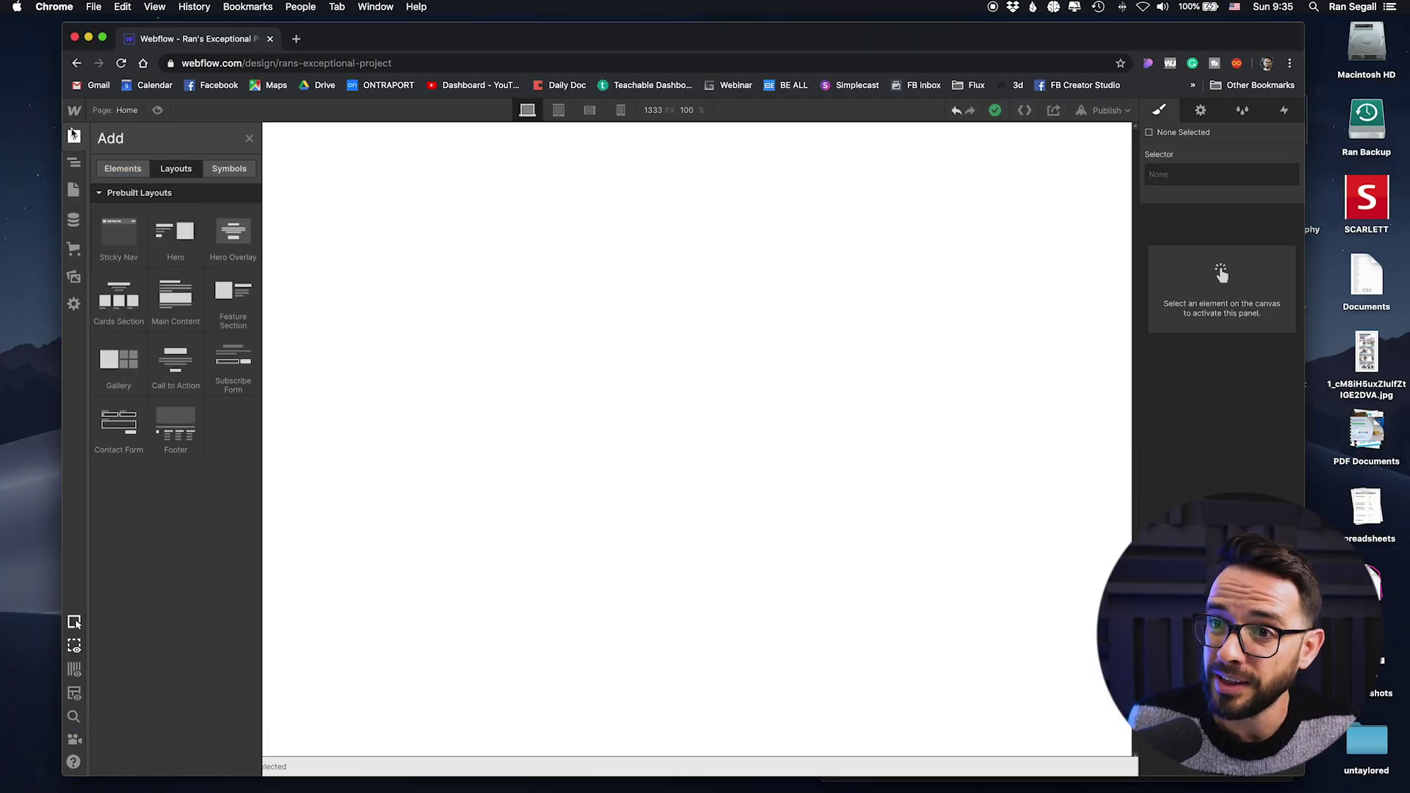
click(125, 170)
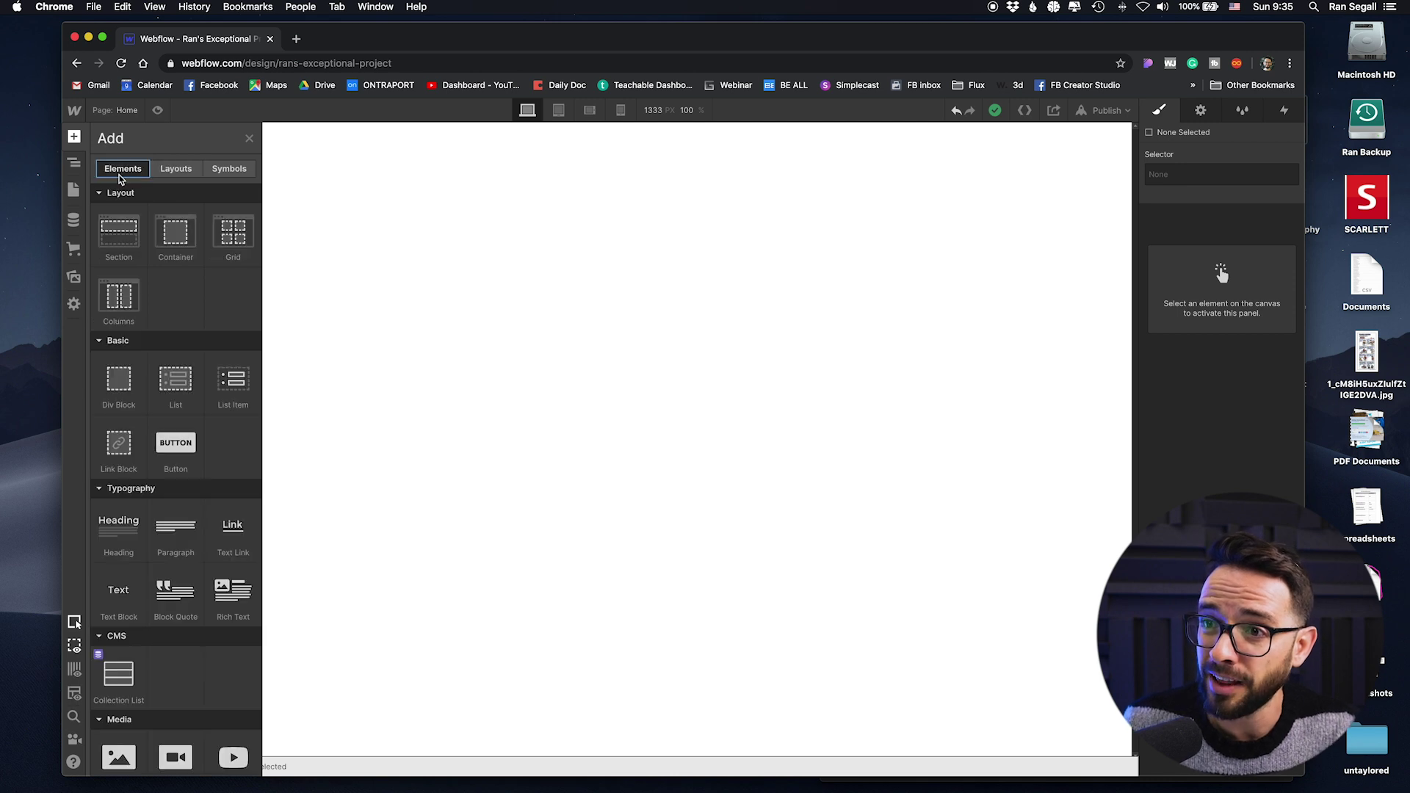
click(217, 169)
click(178, 168)
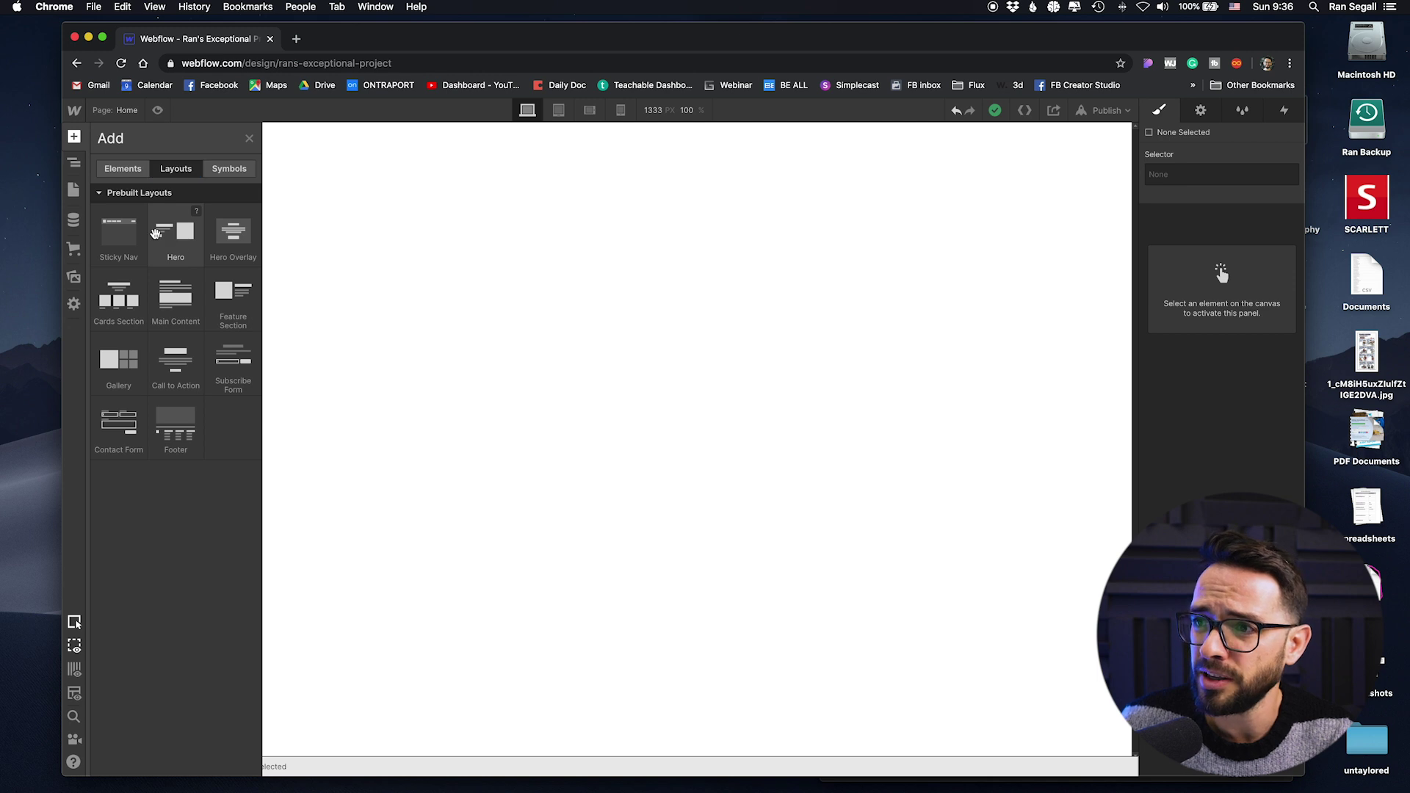
- Drop the Hero layout onto the empty Home page and expand its Div Block in the Navigator
drag(155, 233, 433, 212)
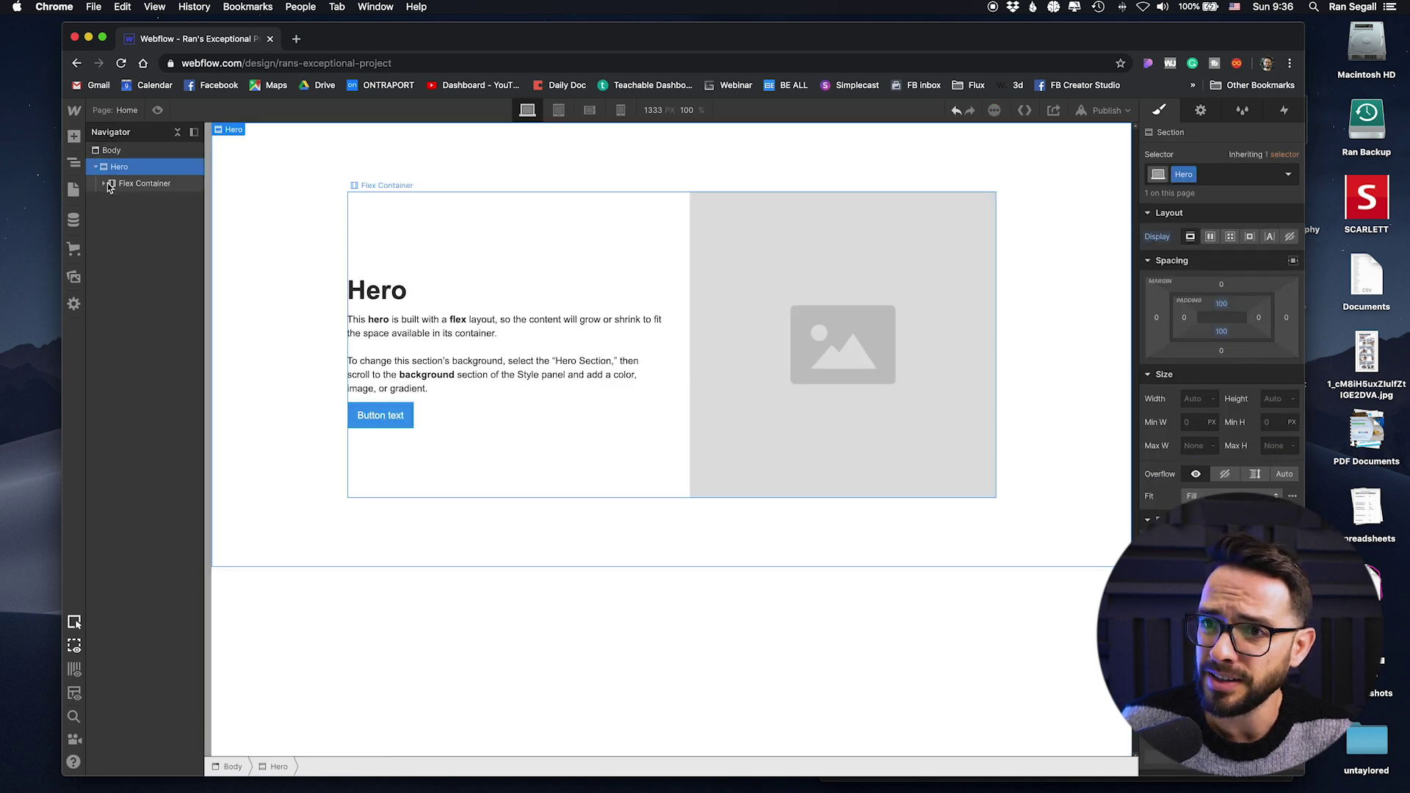
click(112, 200)
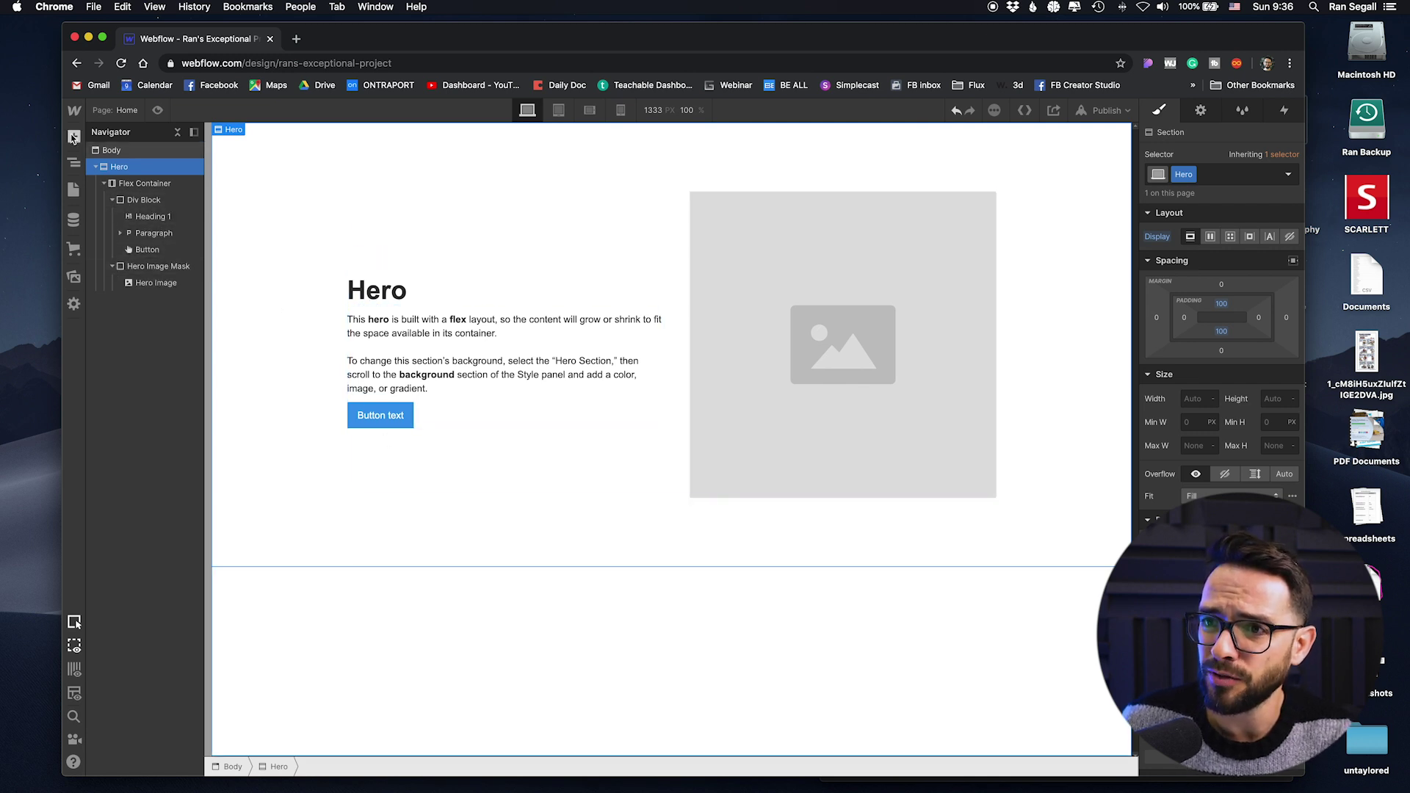
key(a)
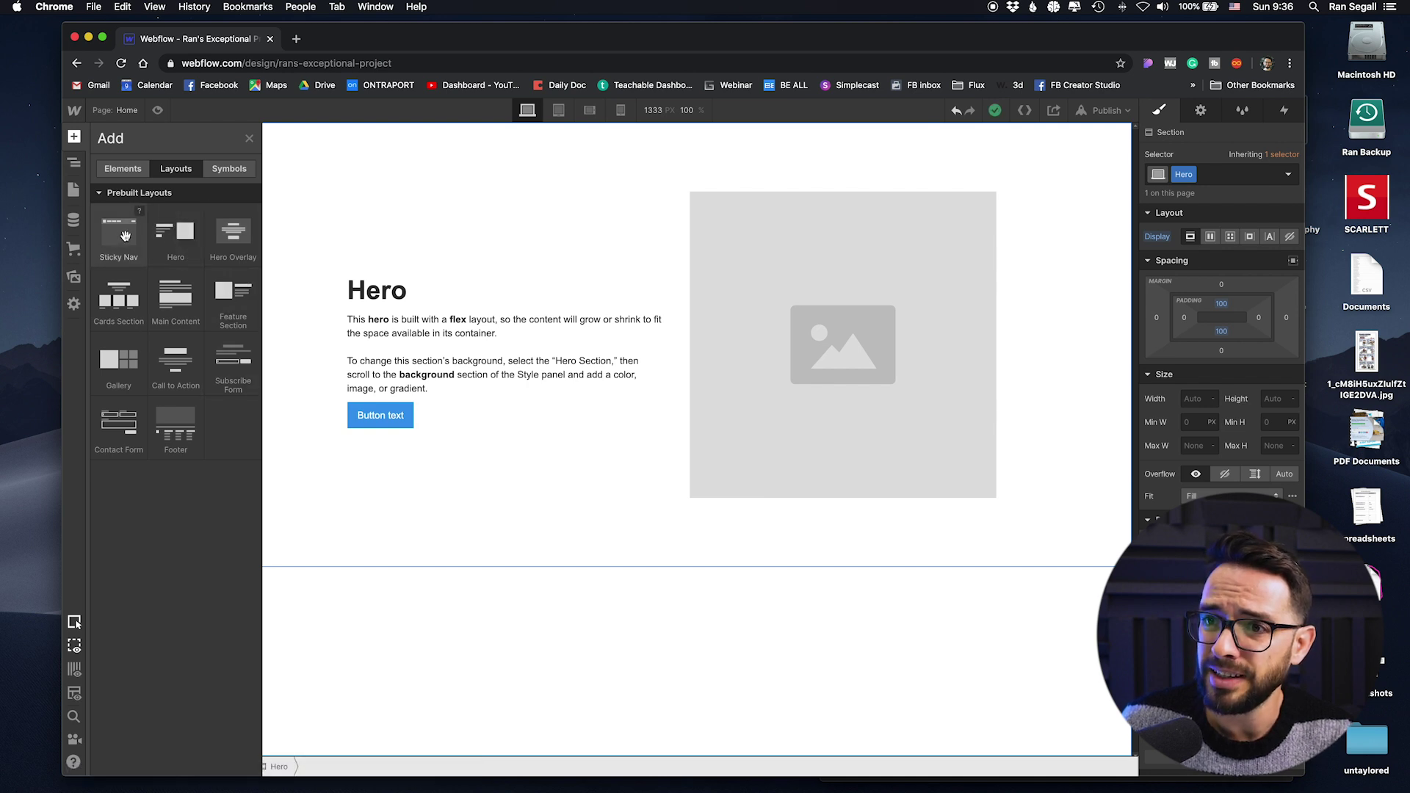
- Place the Sticky Nav layout above the Hero and the Footer layout below it
drag(125, 235, 330, 132)
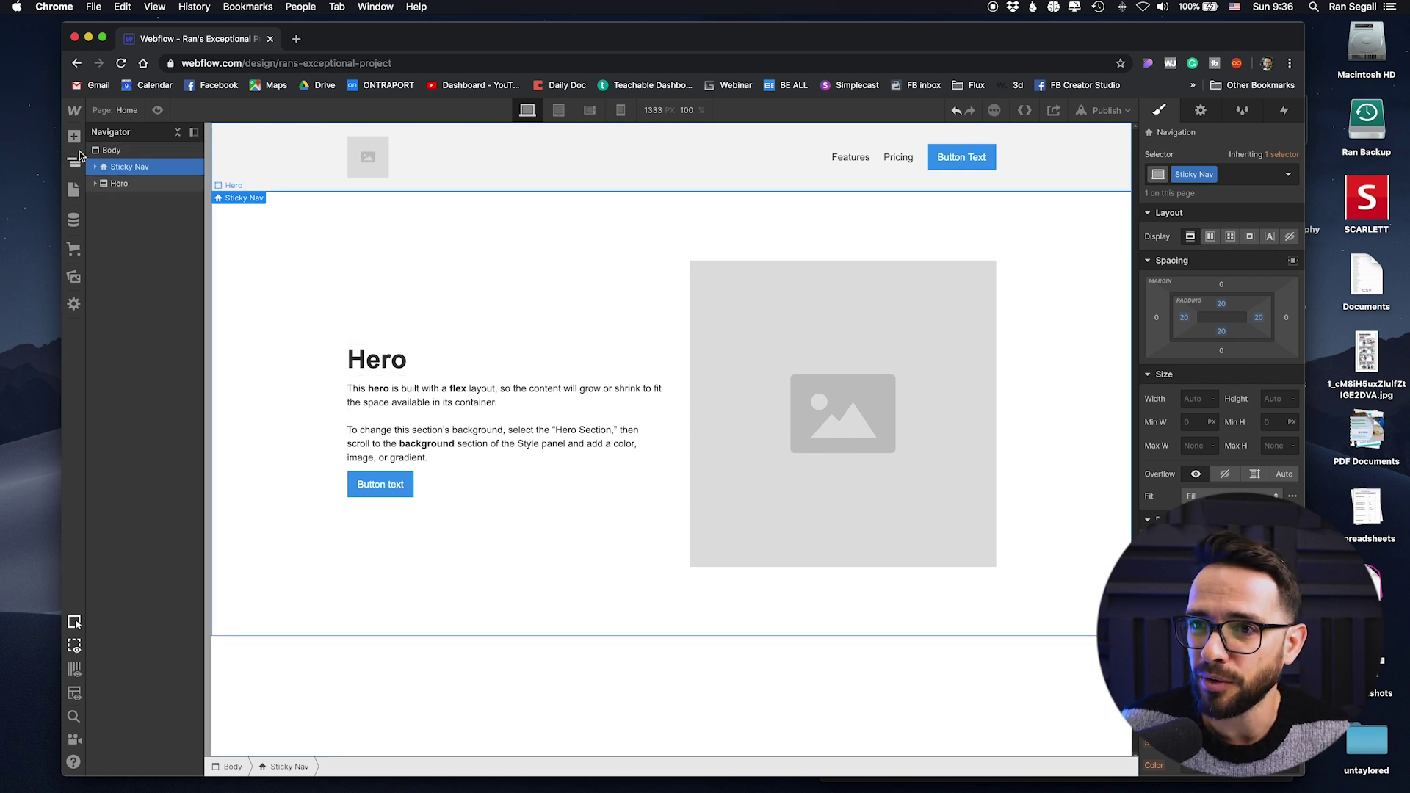
click(73, 137)
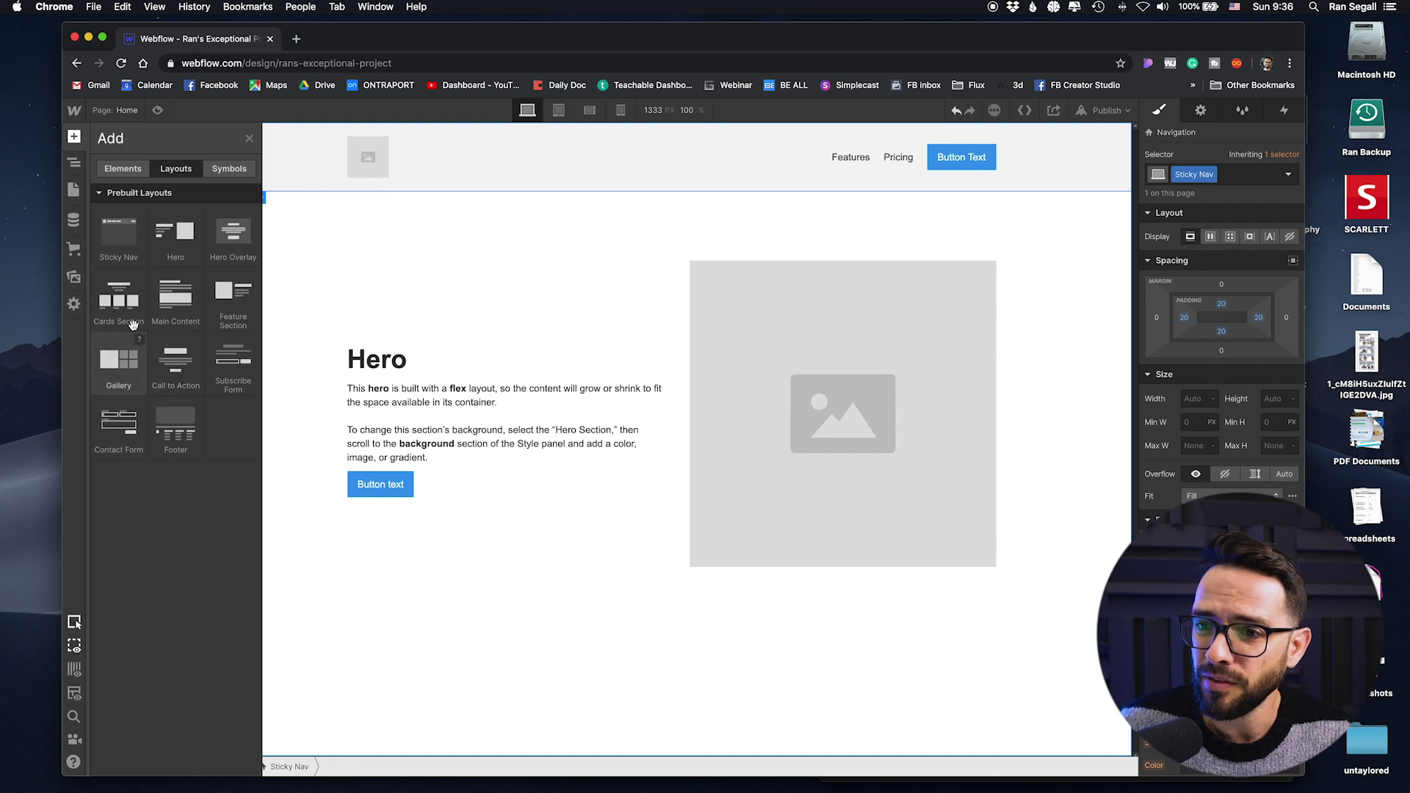
drag(175, 430, 651, 663)
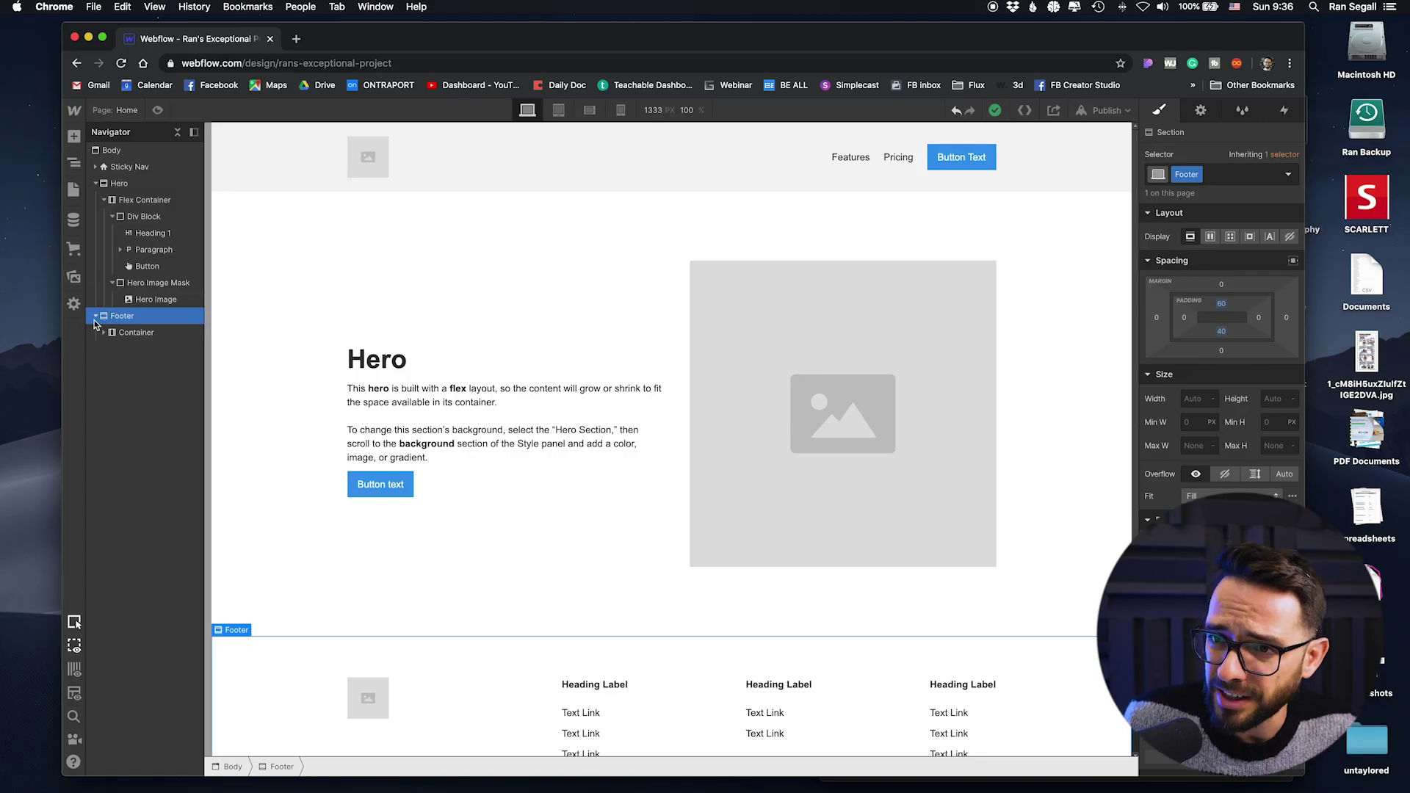
click(136, 332)
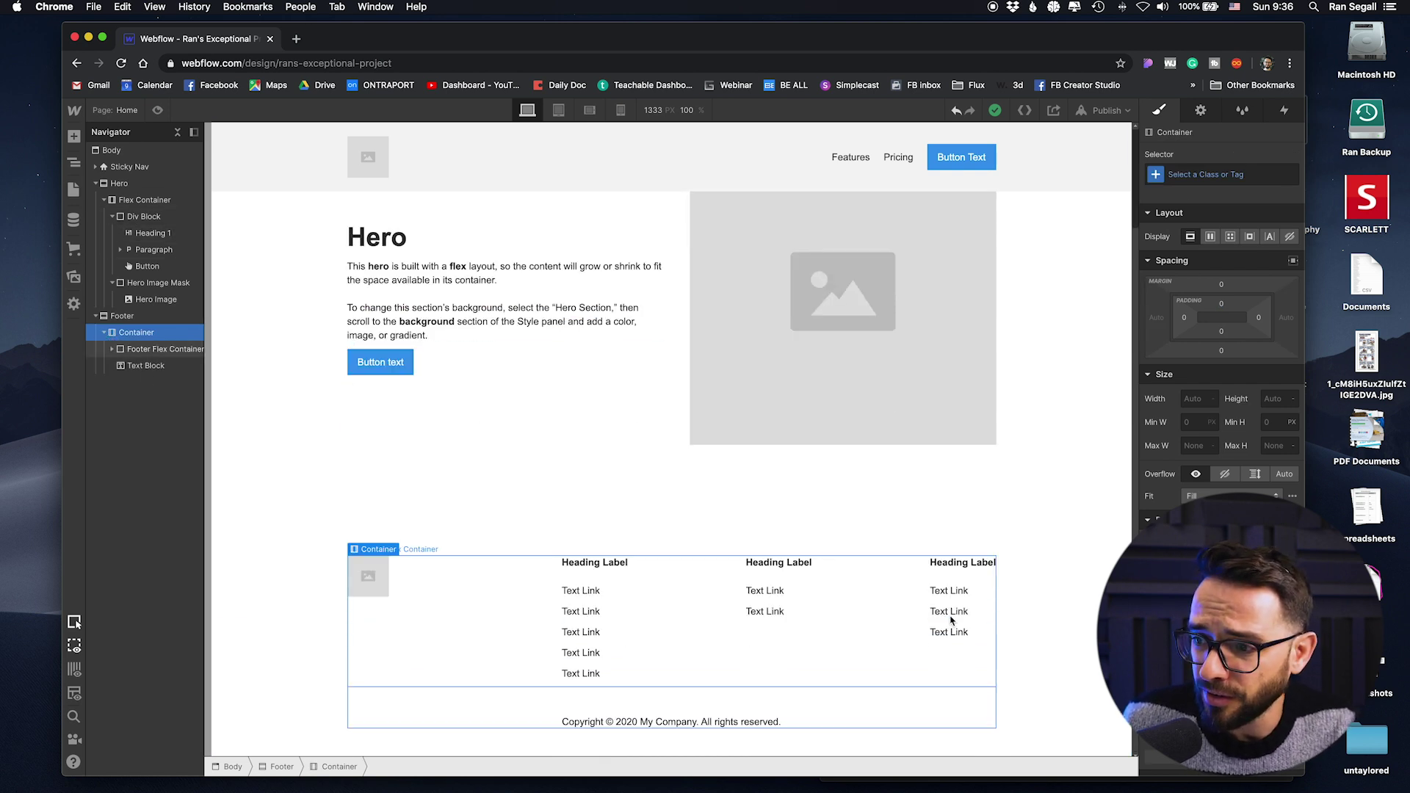
scroll(610, 441, up, 3)
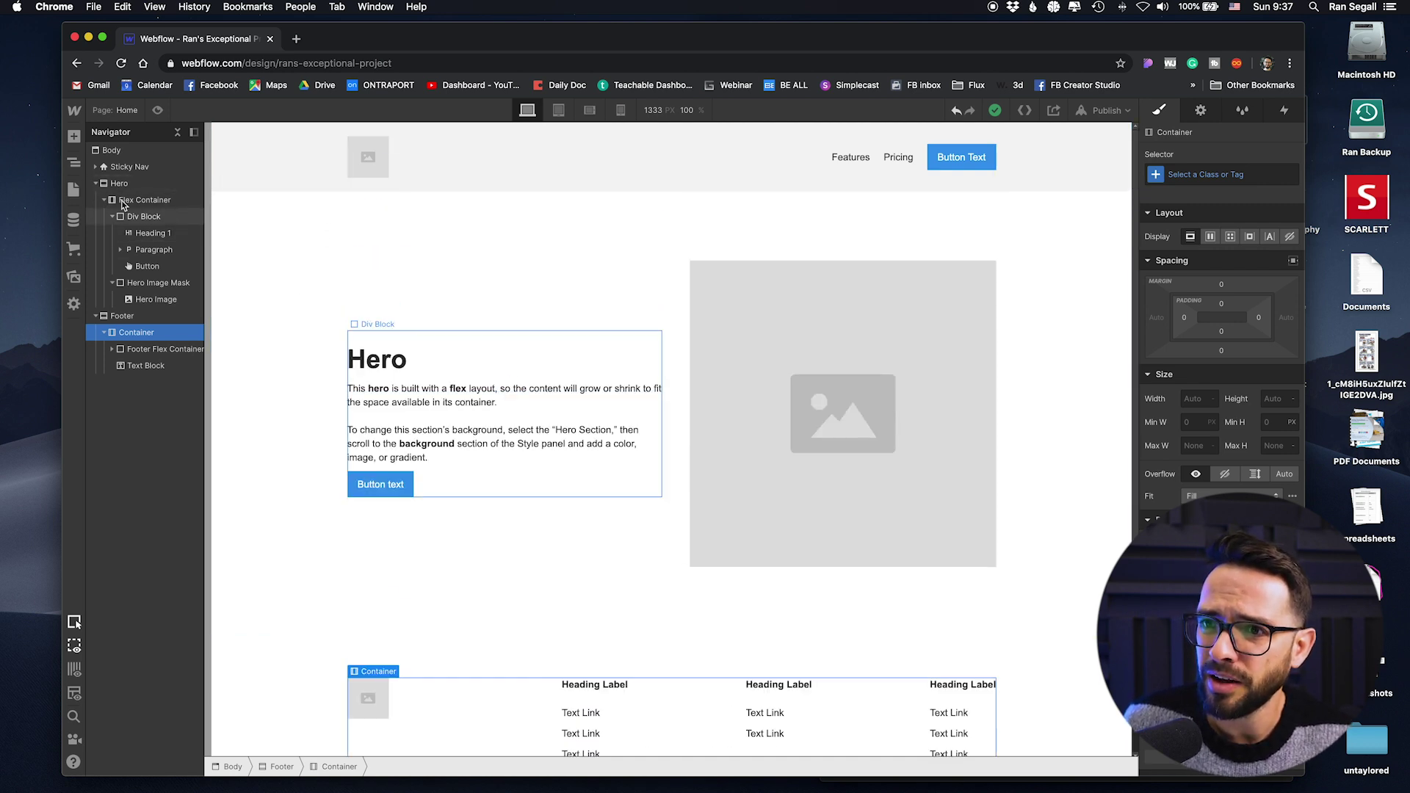
click(74, 137)
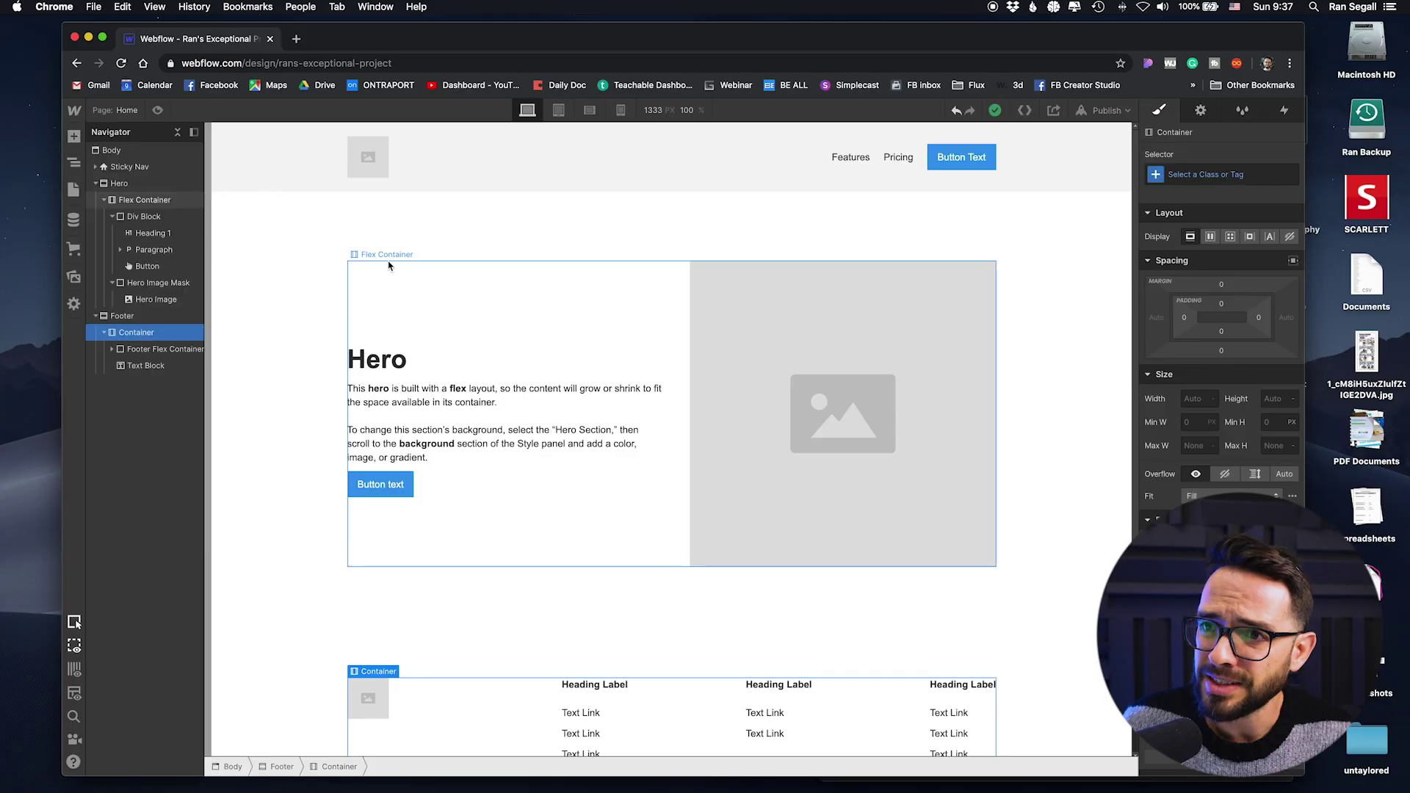
click(389, 266)
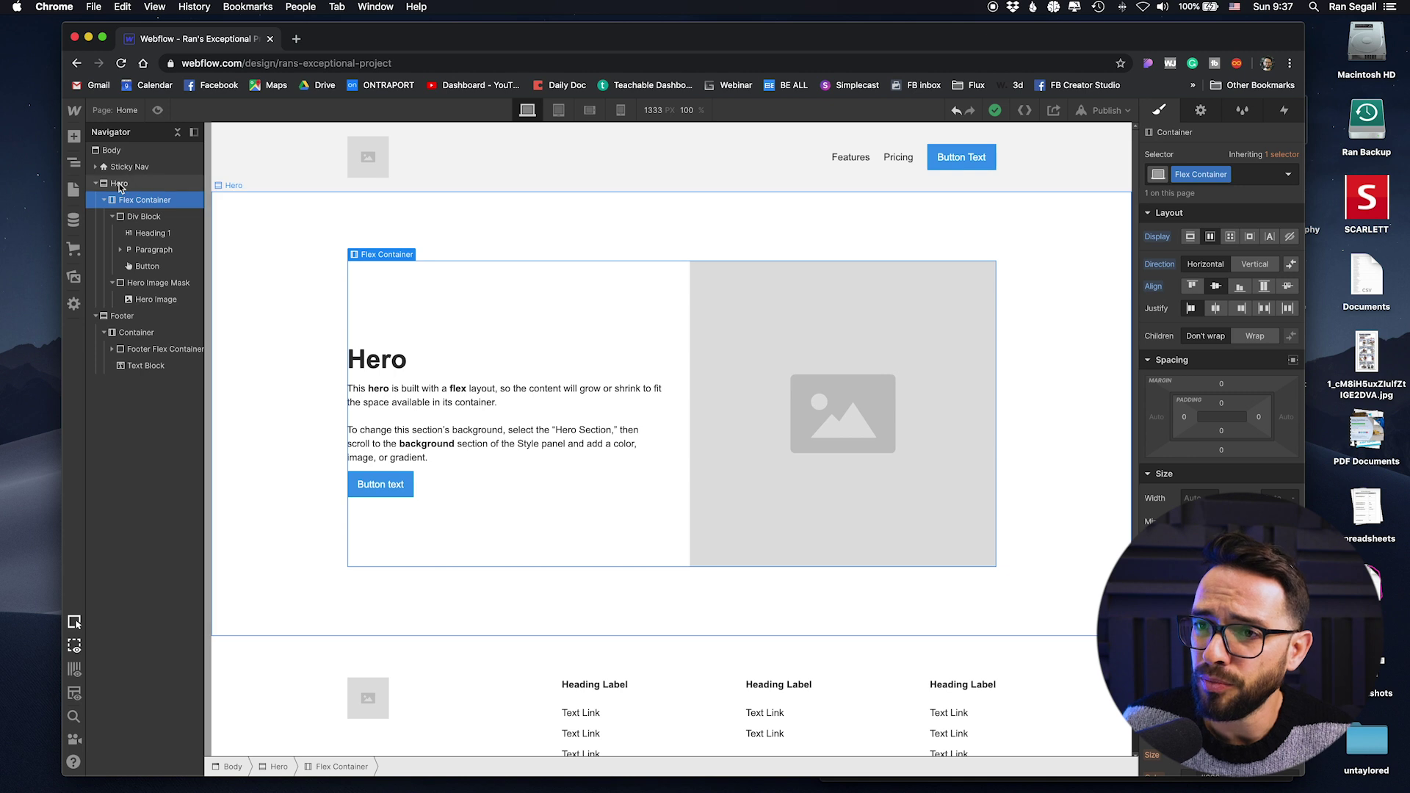
- Select the Hero's Flex Container and show the basic Elements list
click(186, 190)
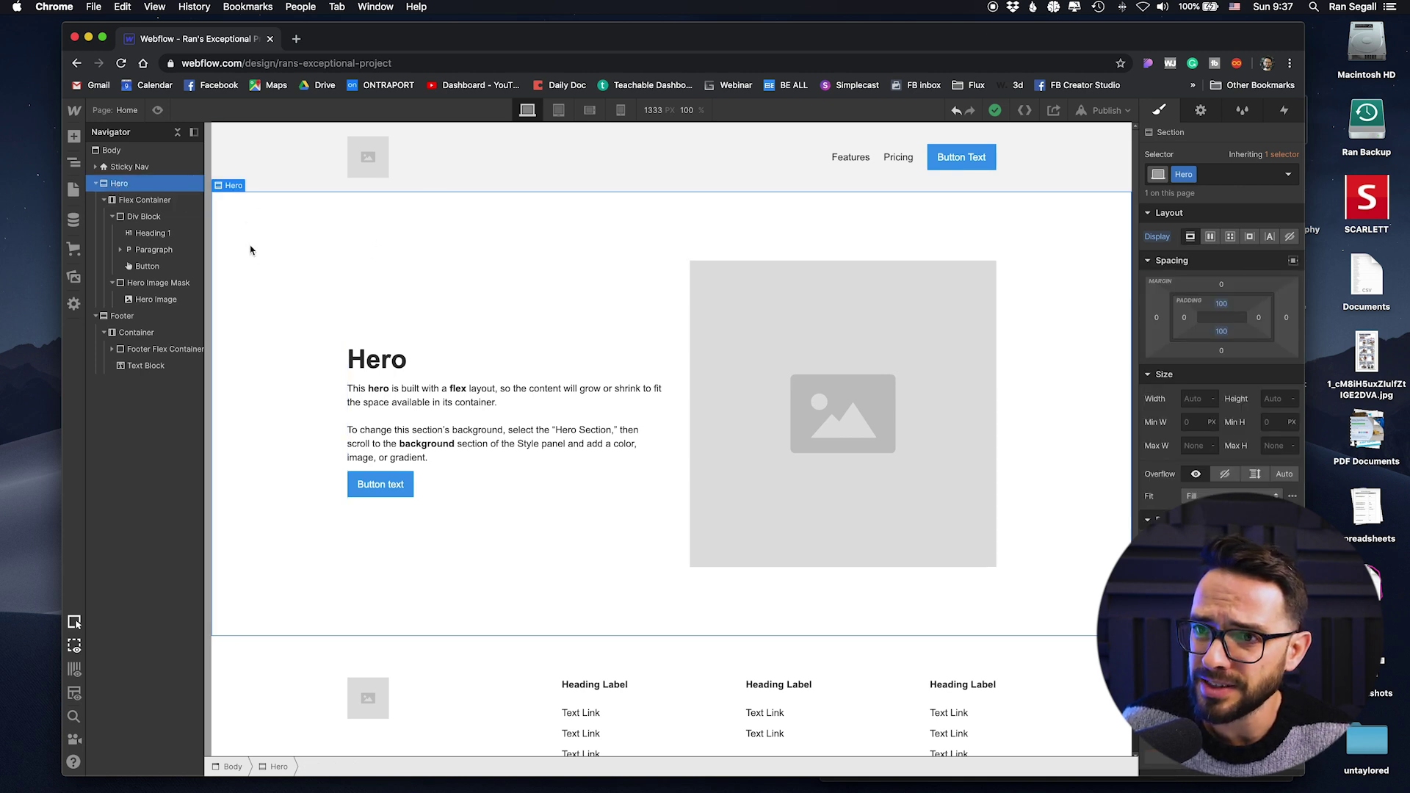
click(126, 202)
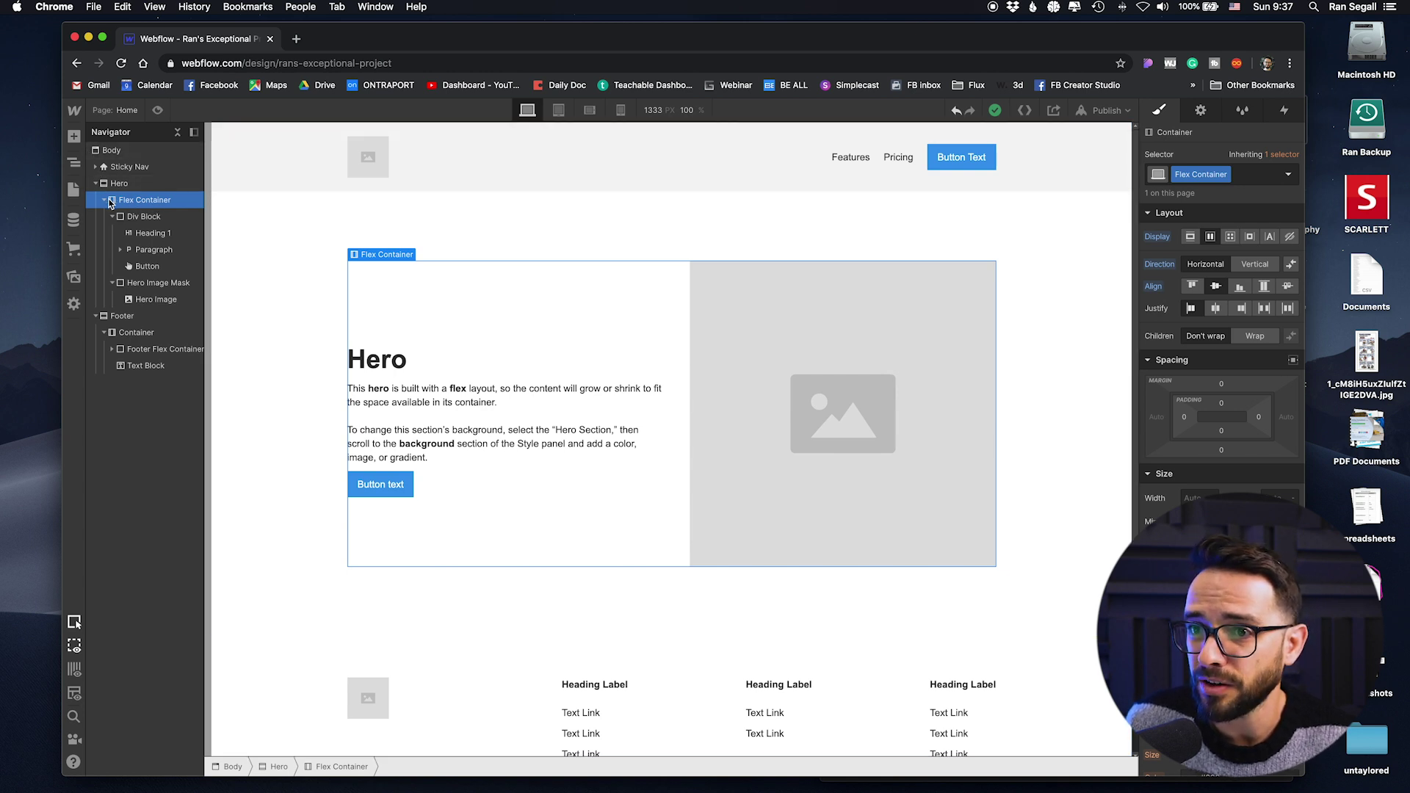
click(74, 137)
click(105, 170)
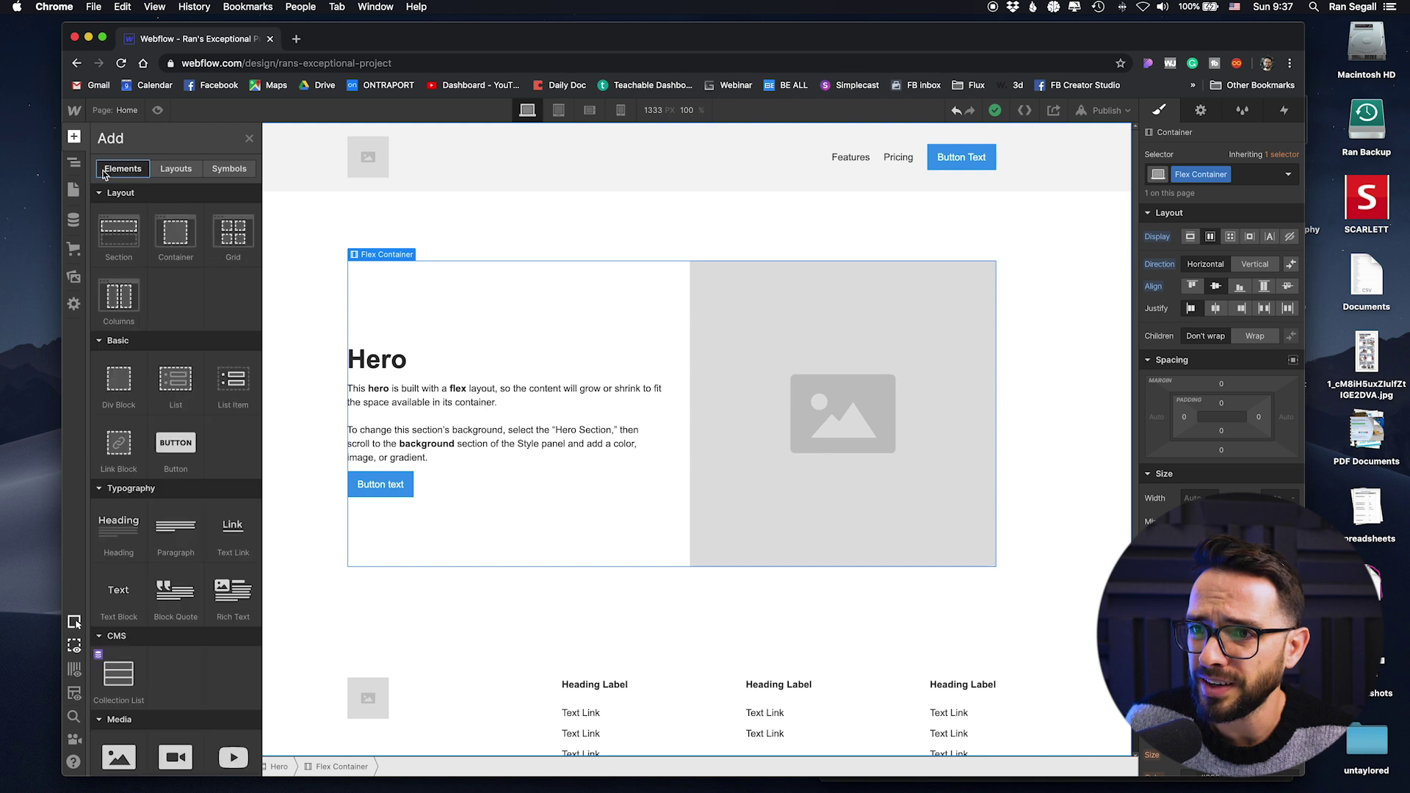
- Read the Container help popup, close it, and switch back to the Layouts list
click(196, 213)
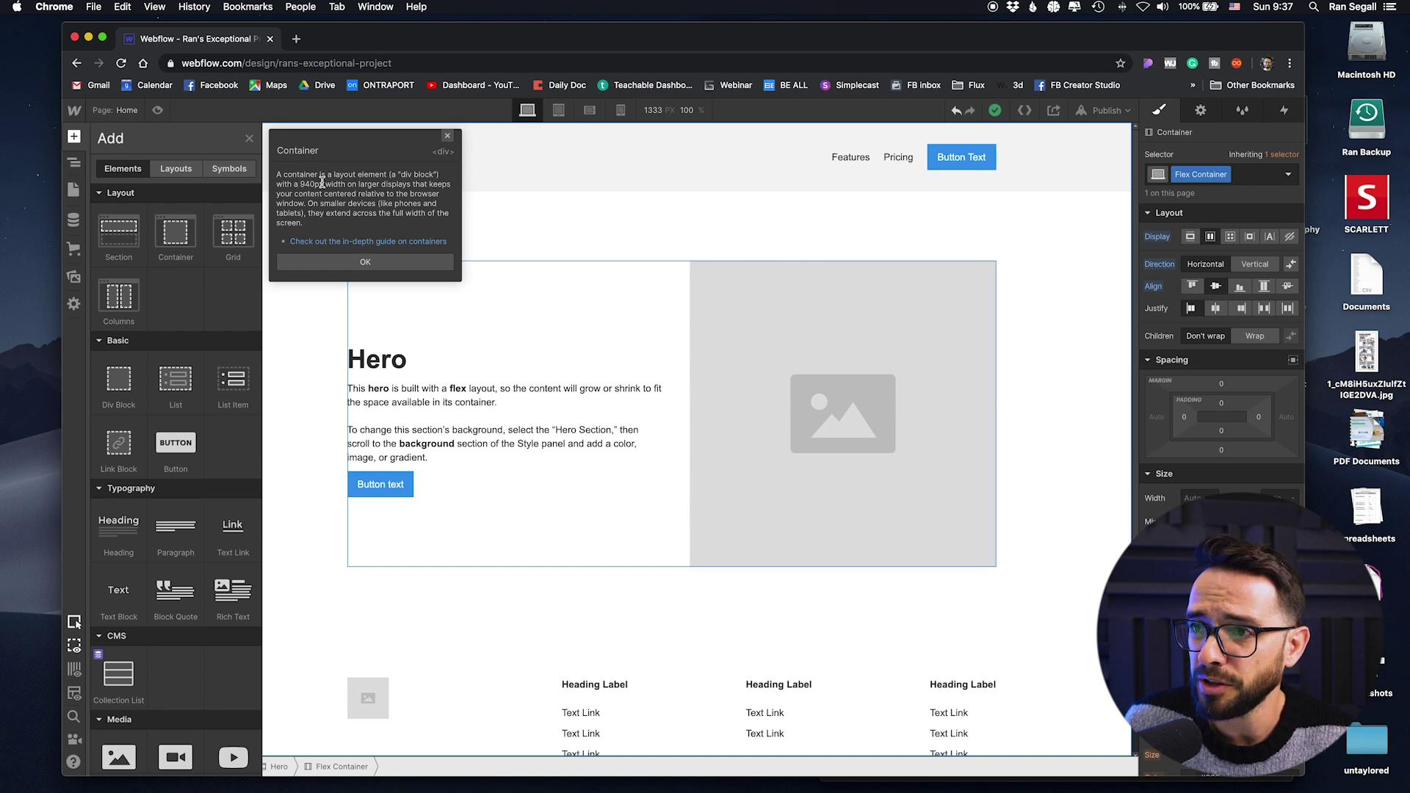
click(448, 137)
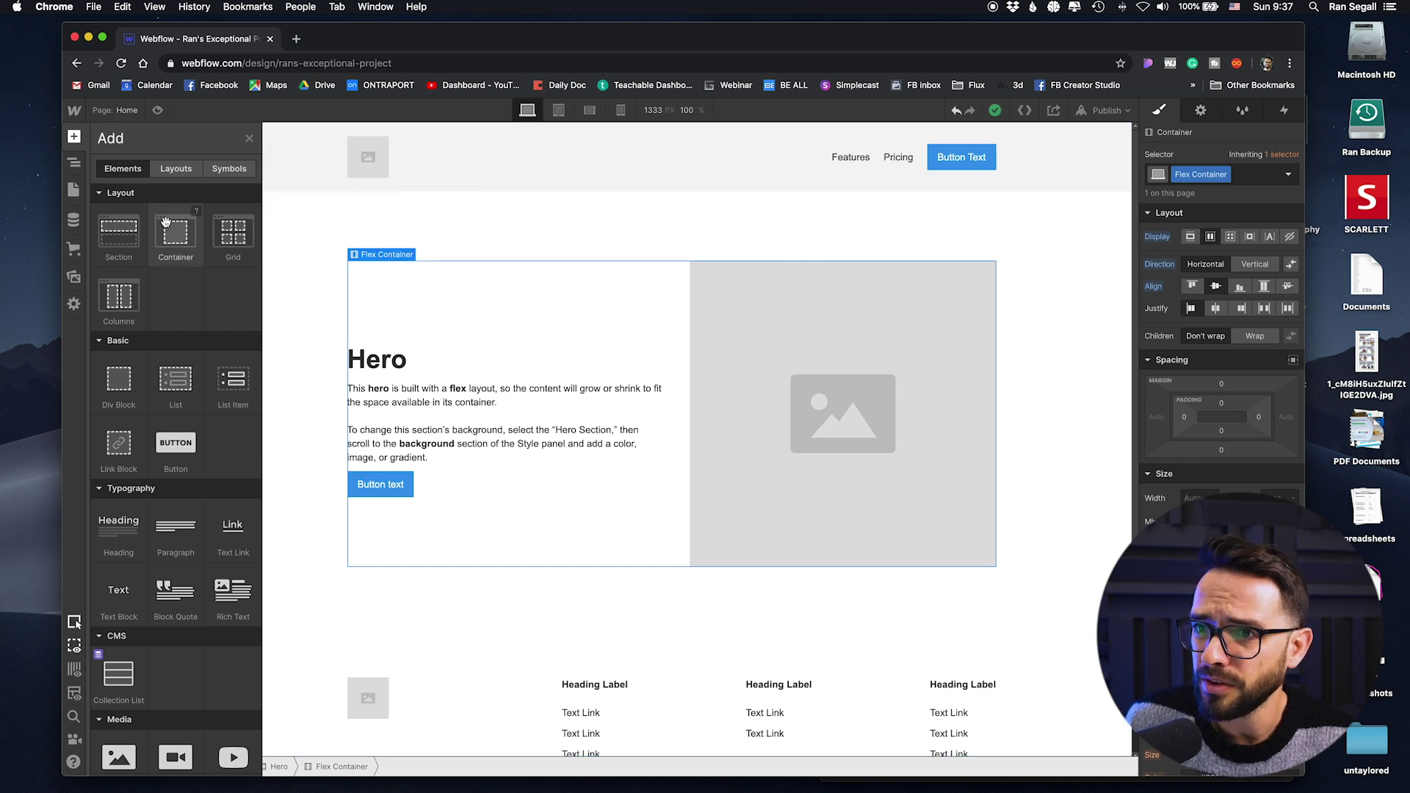
click(174, 171)
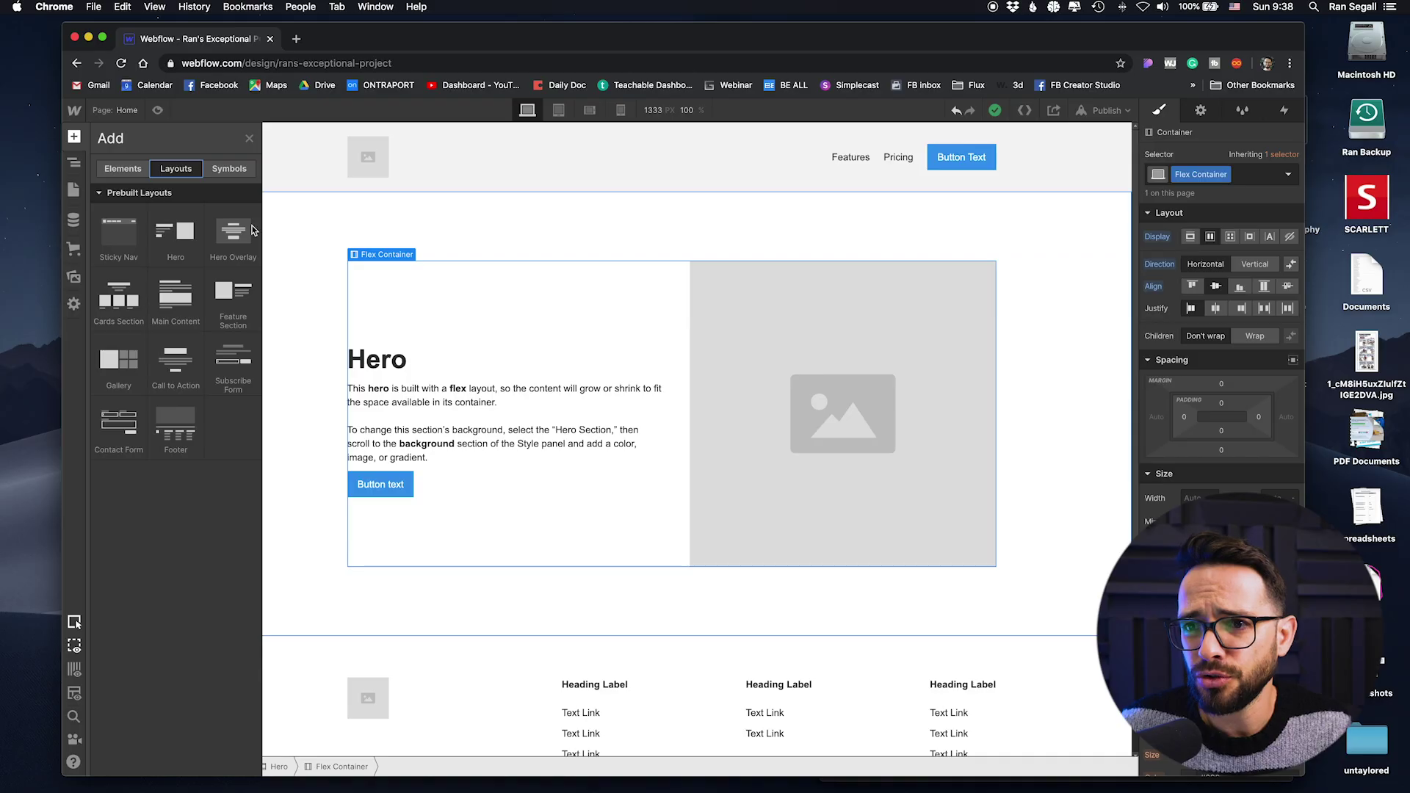
- Insert an empty Div Block at the top of the Hero, above its Flex Container
key(z)
click(146, 200)
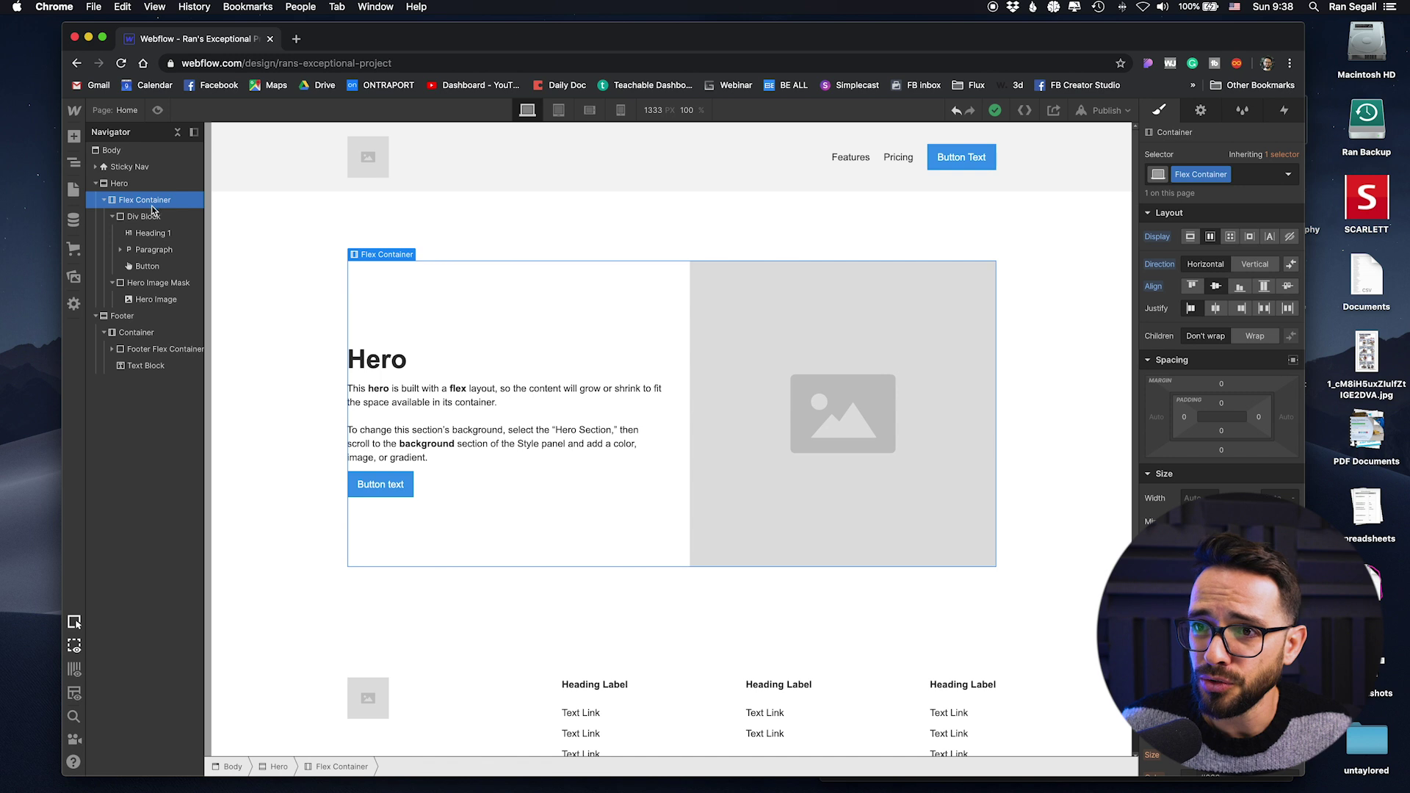
click(73, 137)
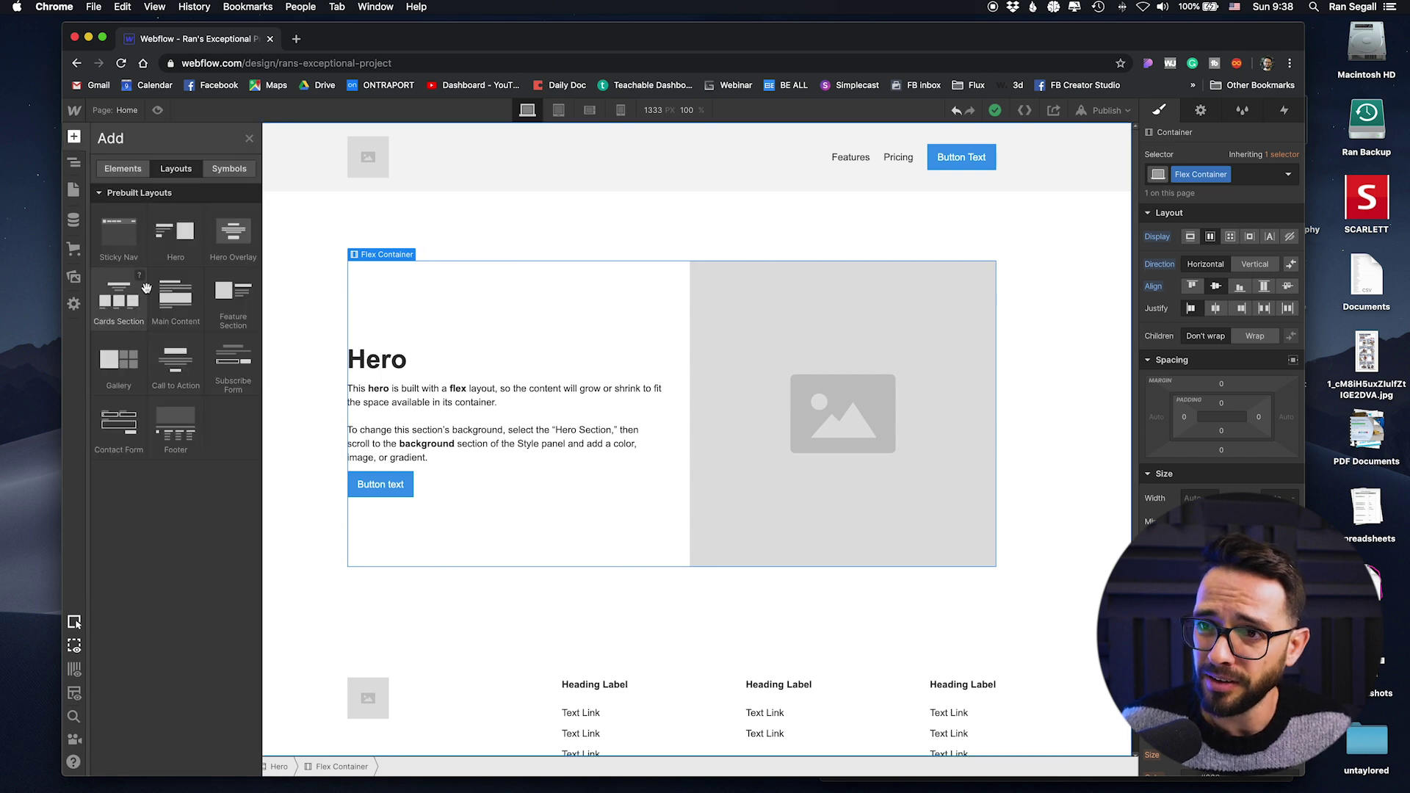
click(122, 168)
drag(118, 379, 441, 253)
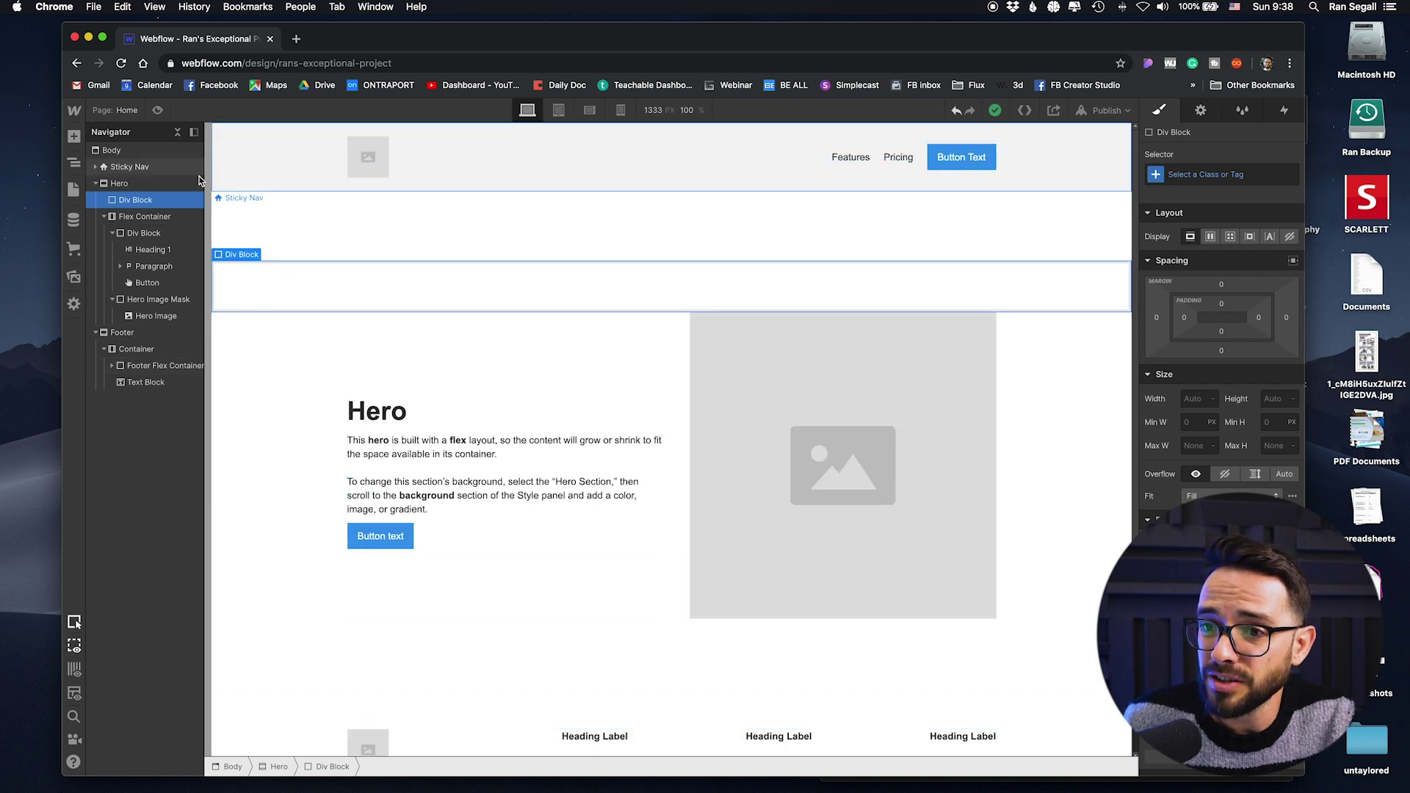
click(75, 138)
click(170, 168)
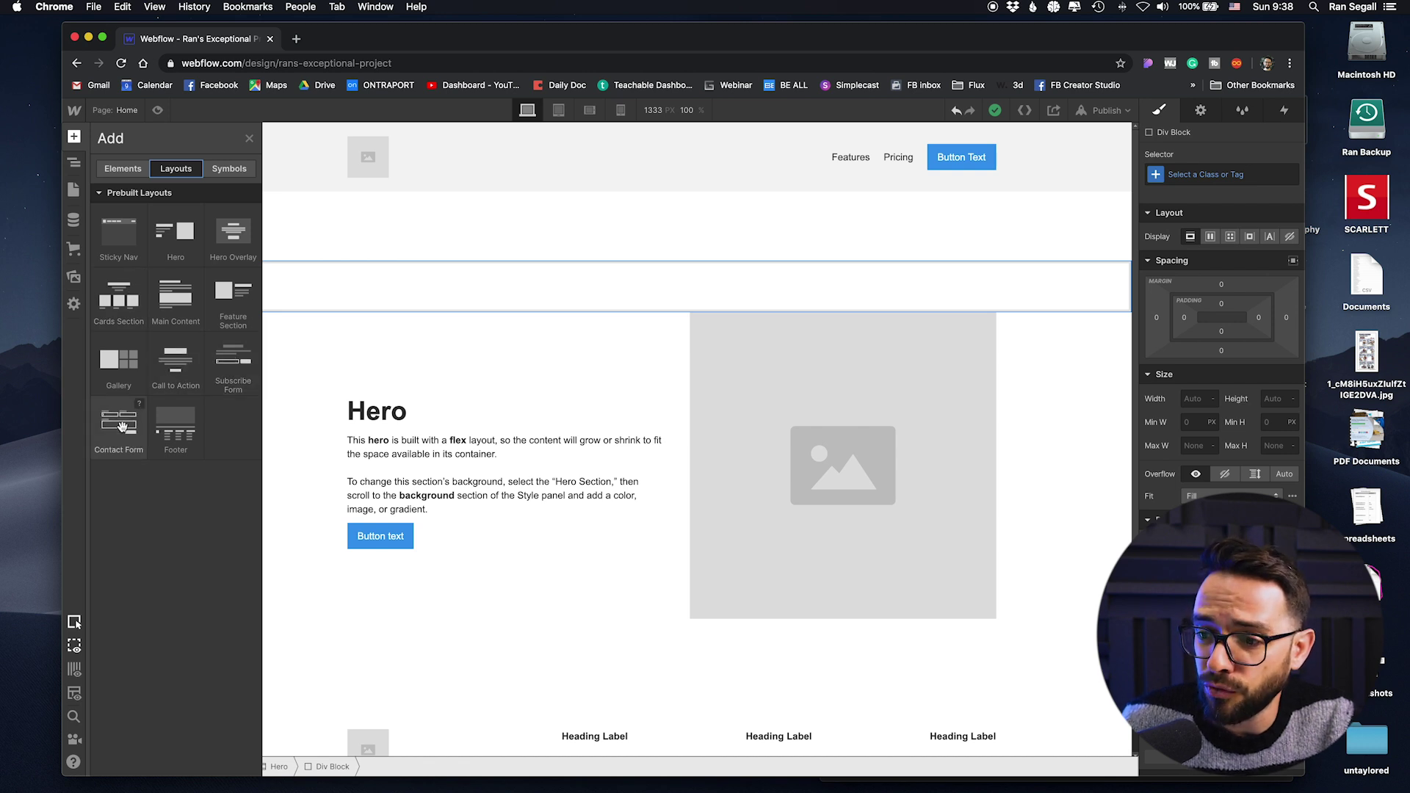
- Place the Contact Form layout between the Sticky Nav and Hero, then select the Sticky Nav
drag(242, 457, 127, 155)
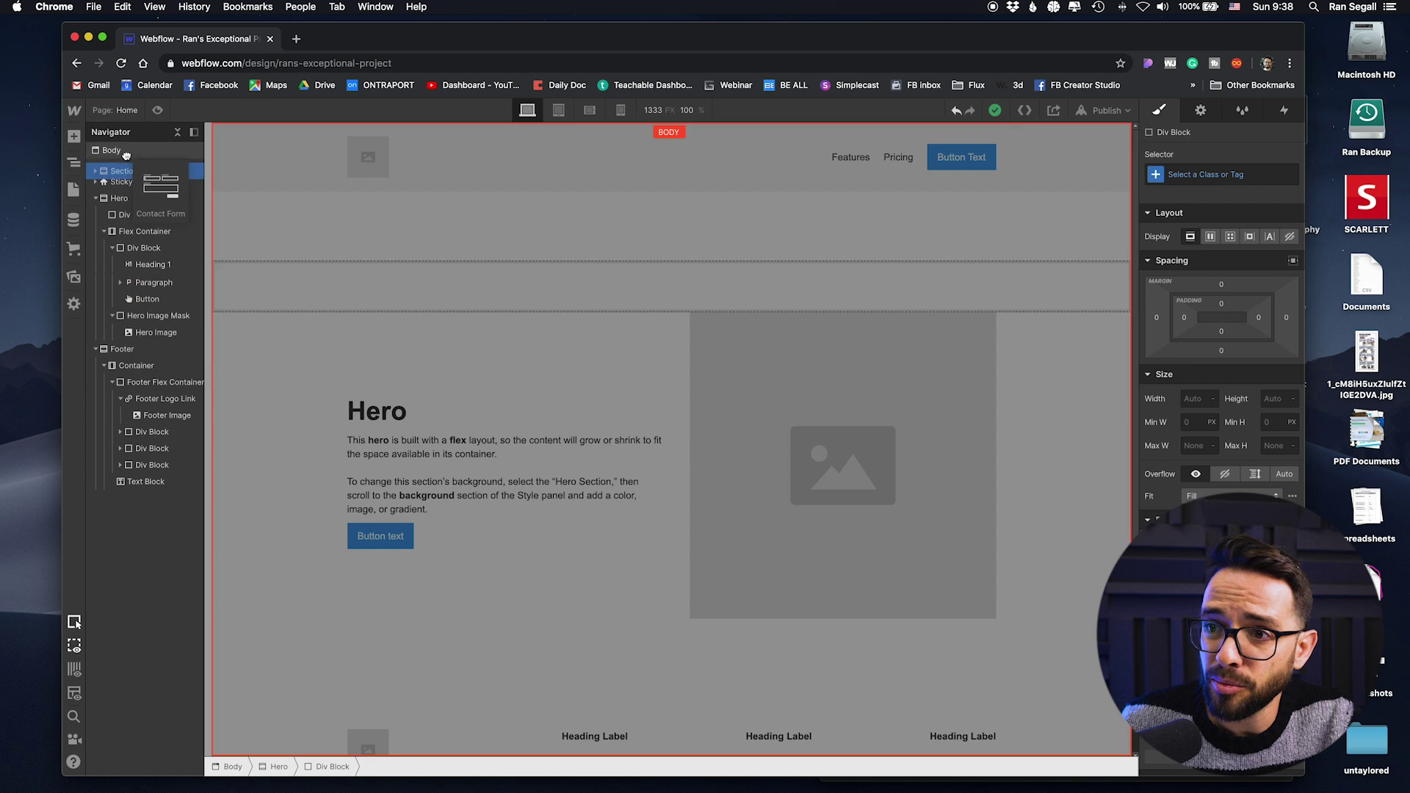
drag(225, 215, 228, 221)
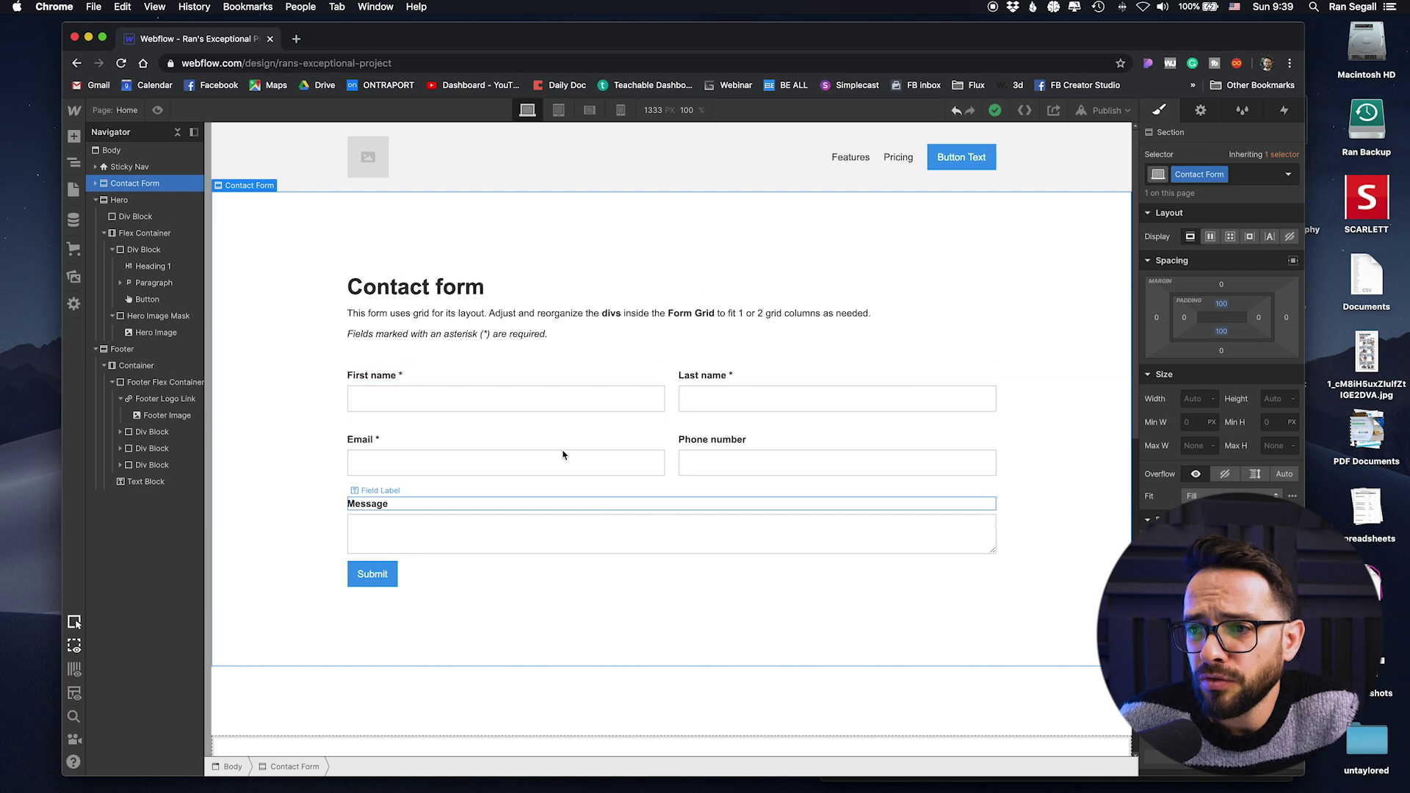
scroll(563, 453, down, 5)
scroll(563, 513, down, 4)
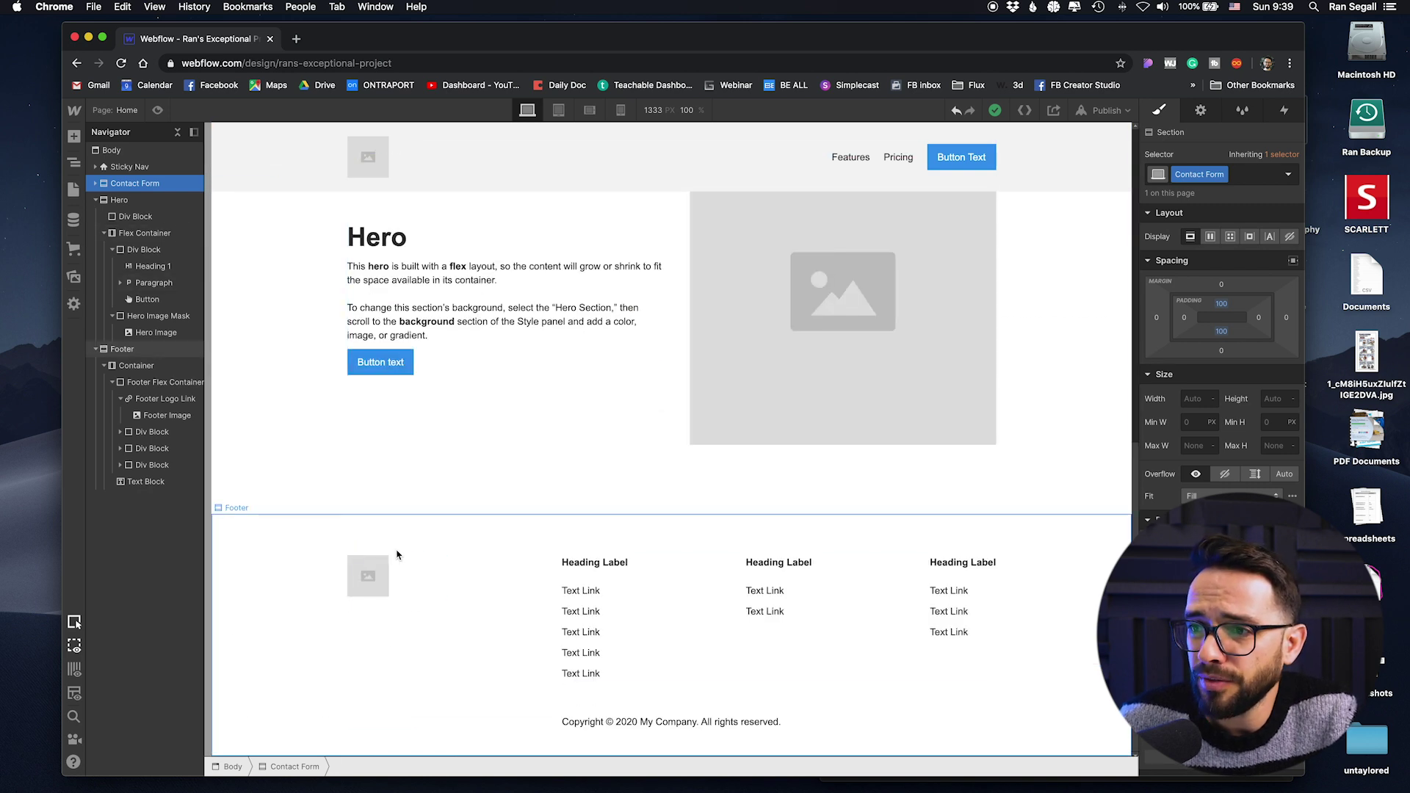
scroll(535, 416, up, 8)
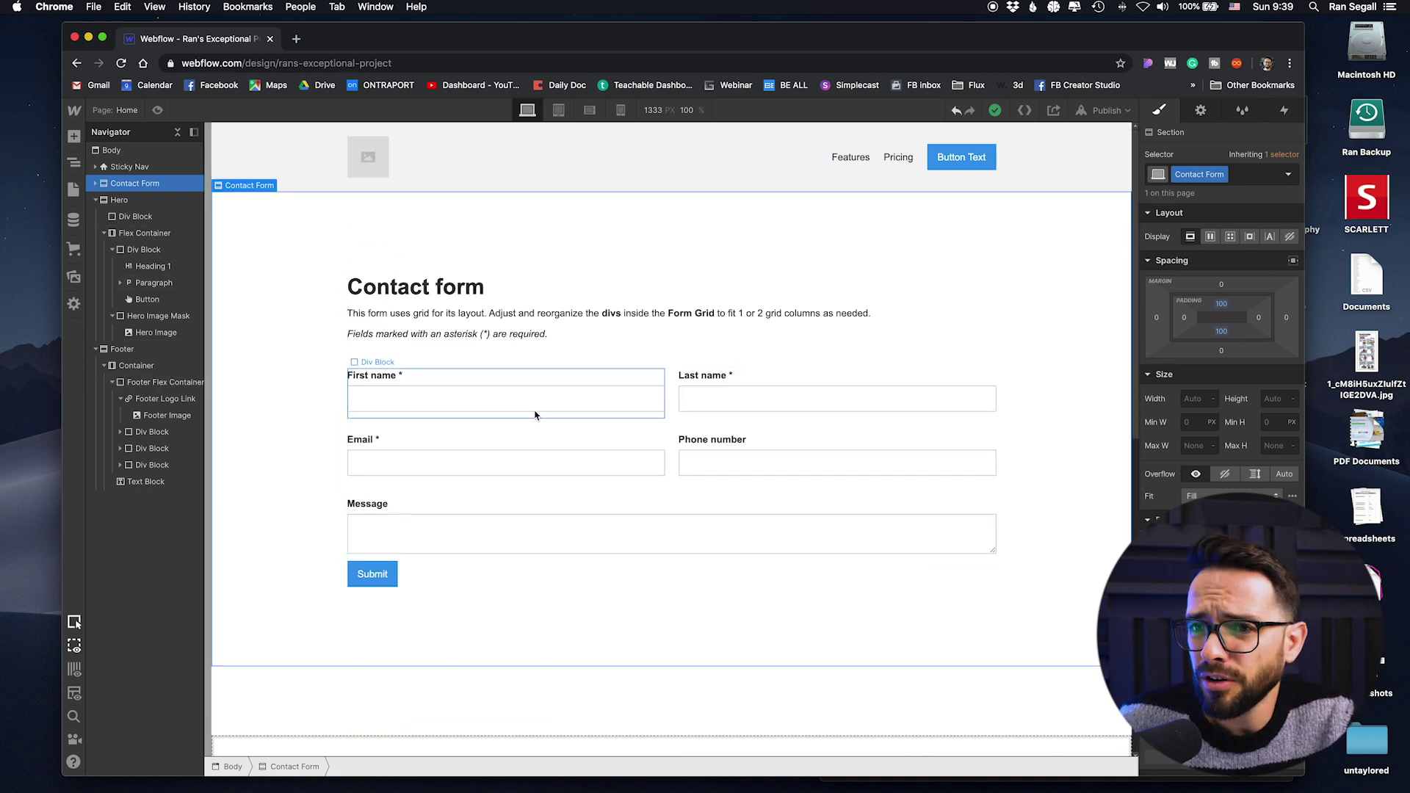
click(272, 157)
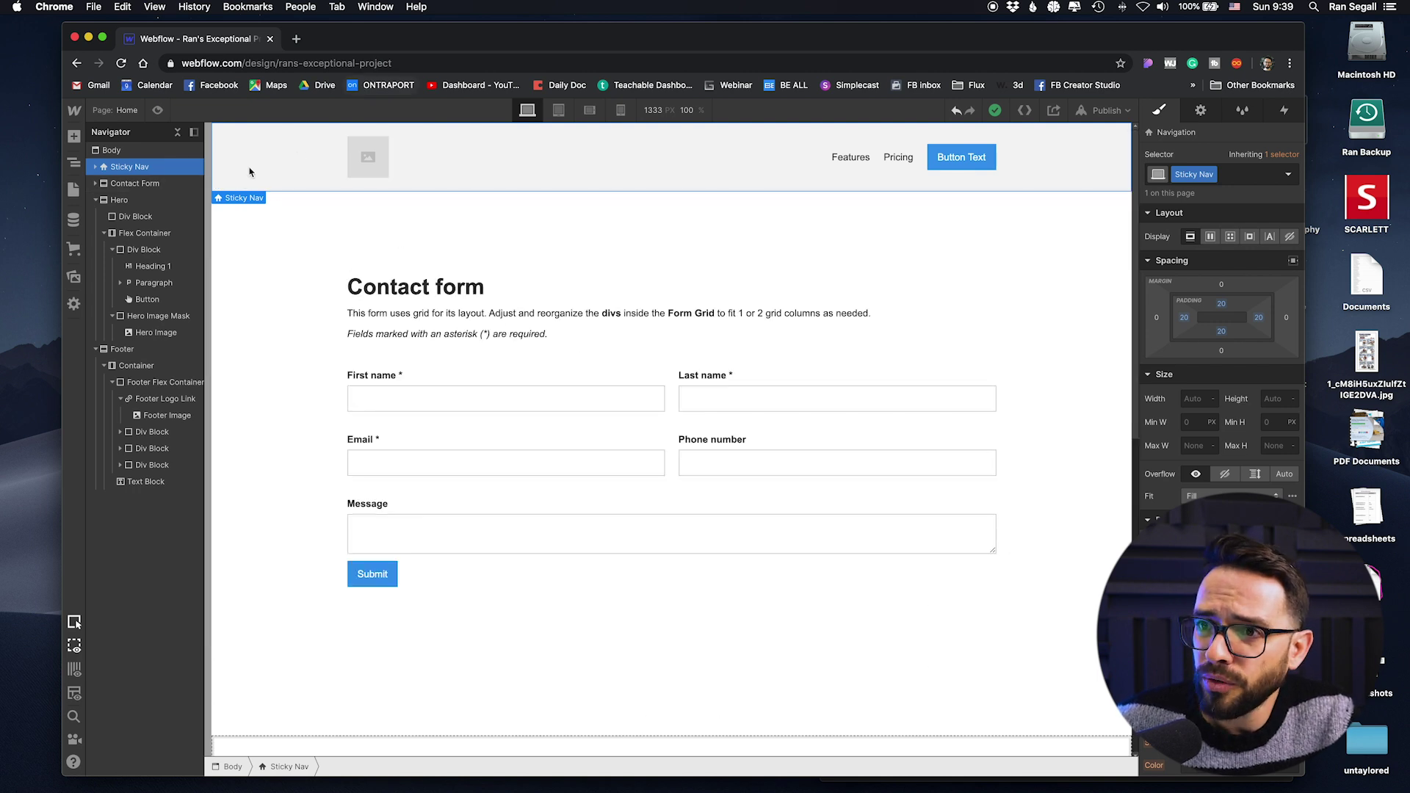
key(a)
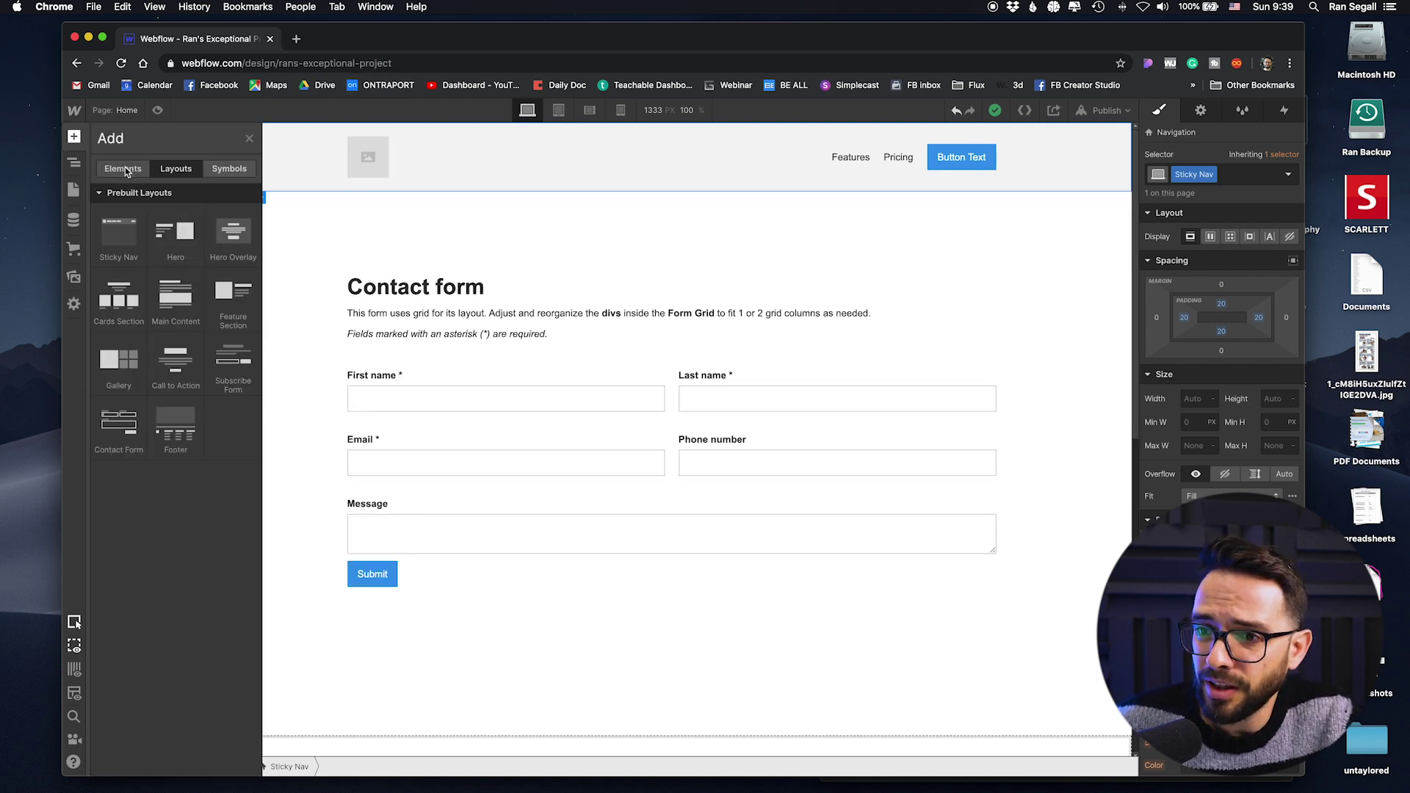
click(122, 169)
scroll(169, 470, down, 10)
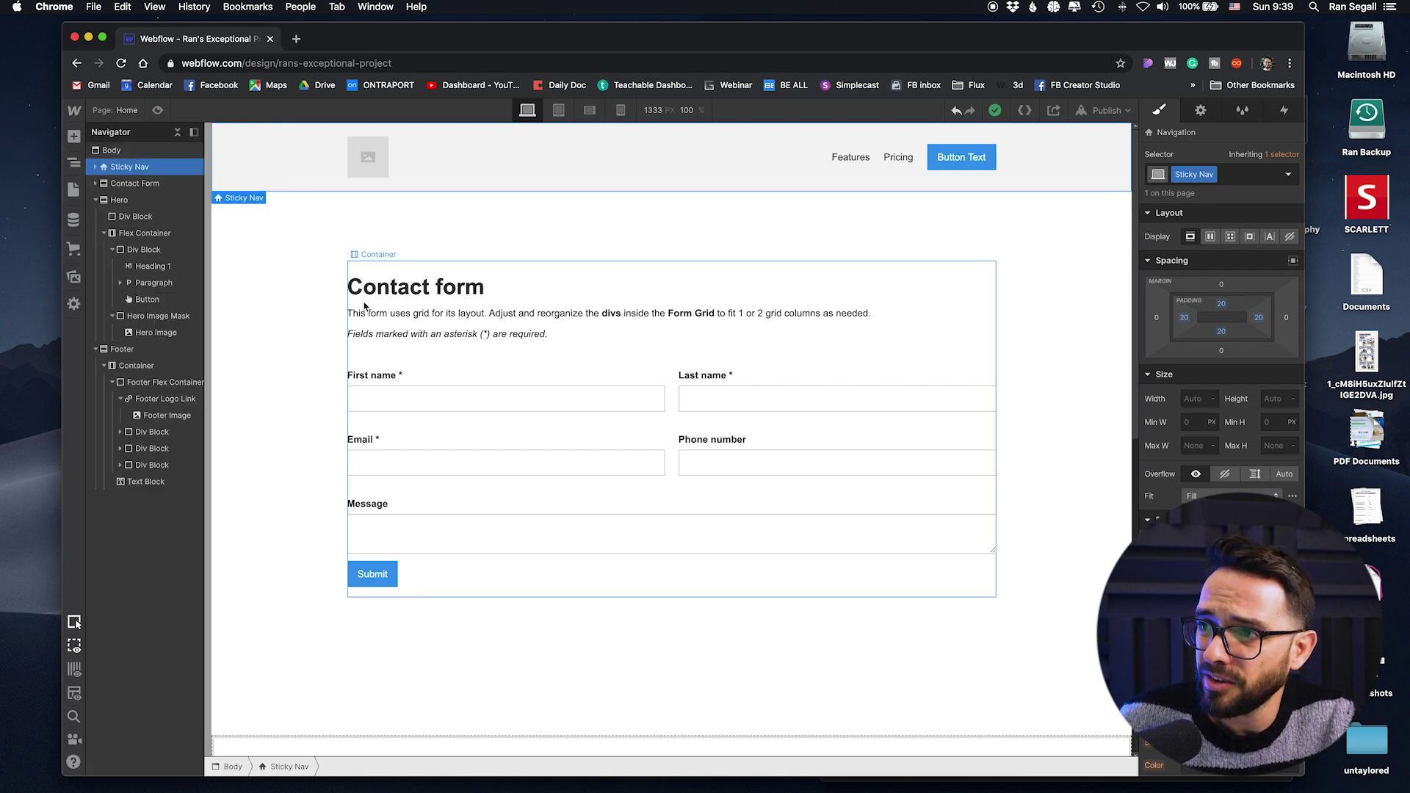
key(z)
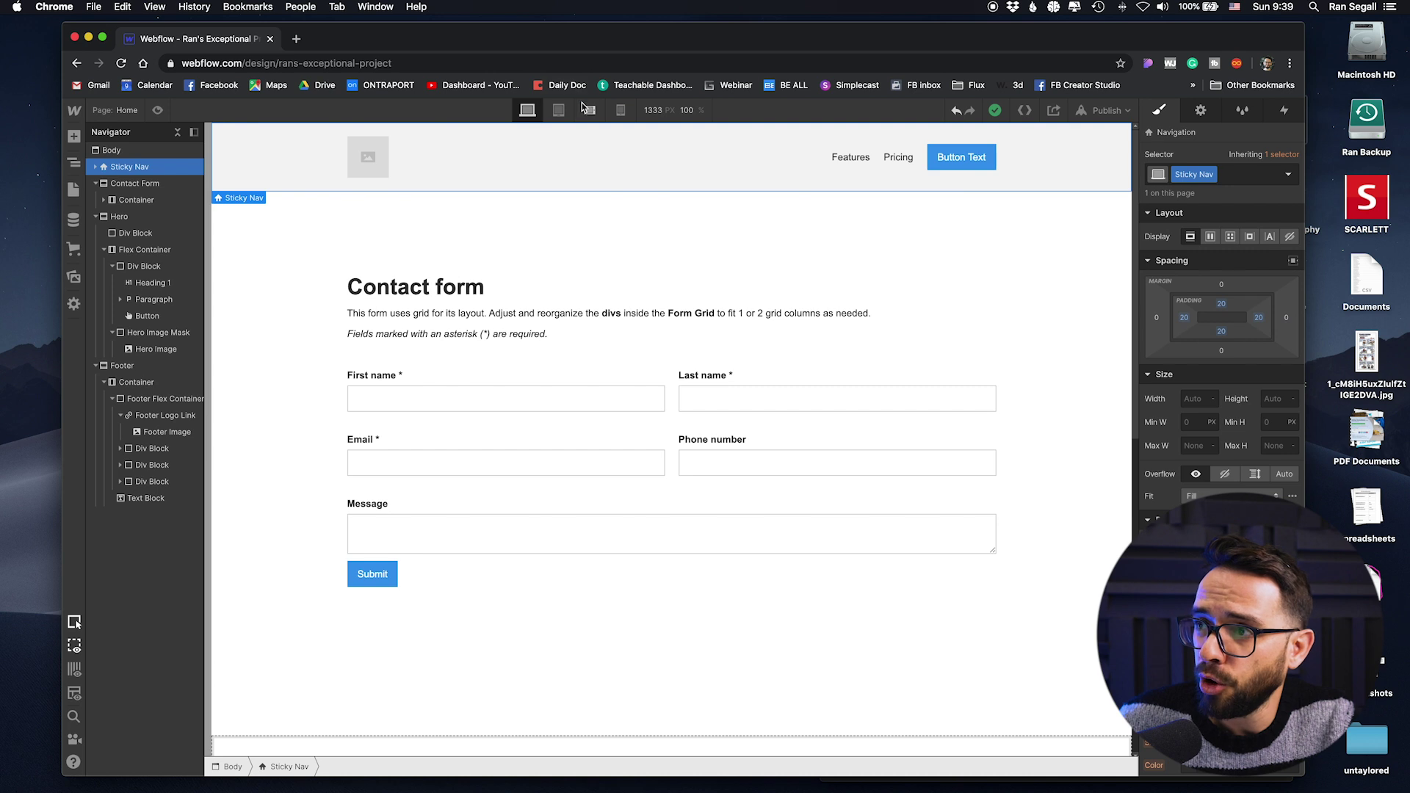
click(590, 109)
click(620, 109)
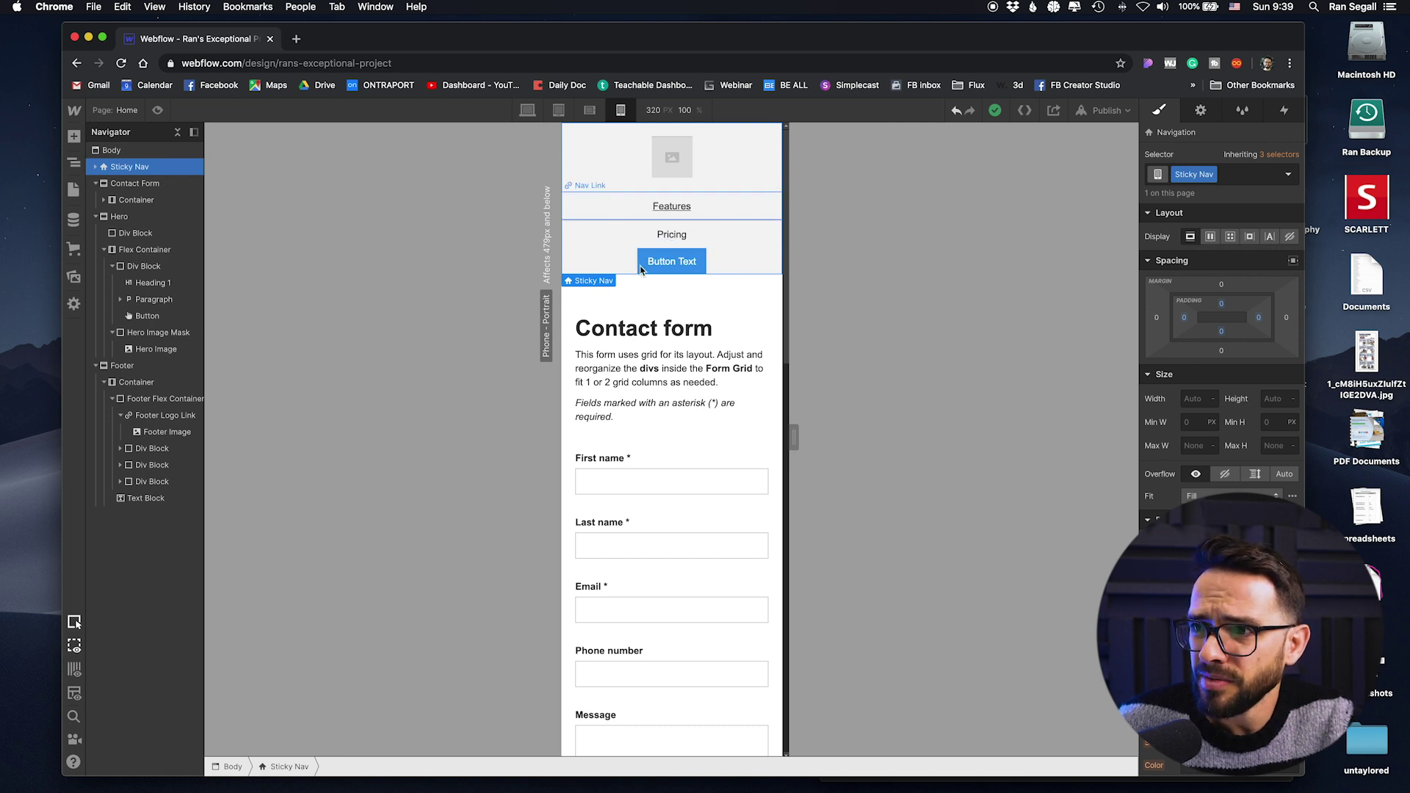
click(527, 110)
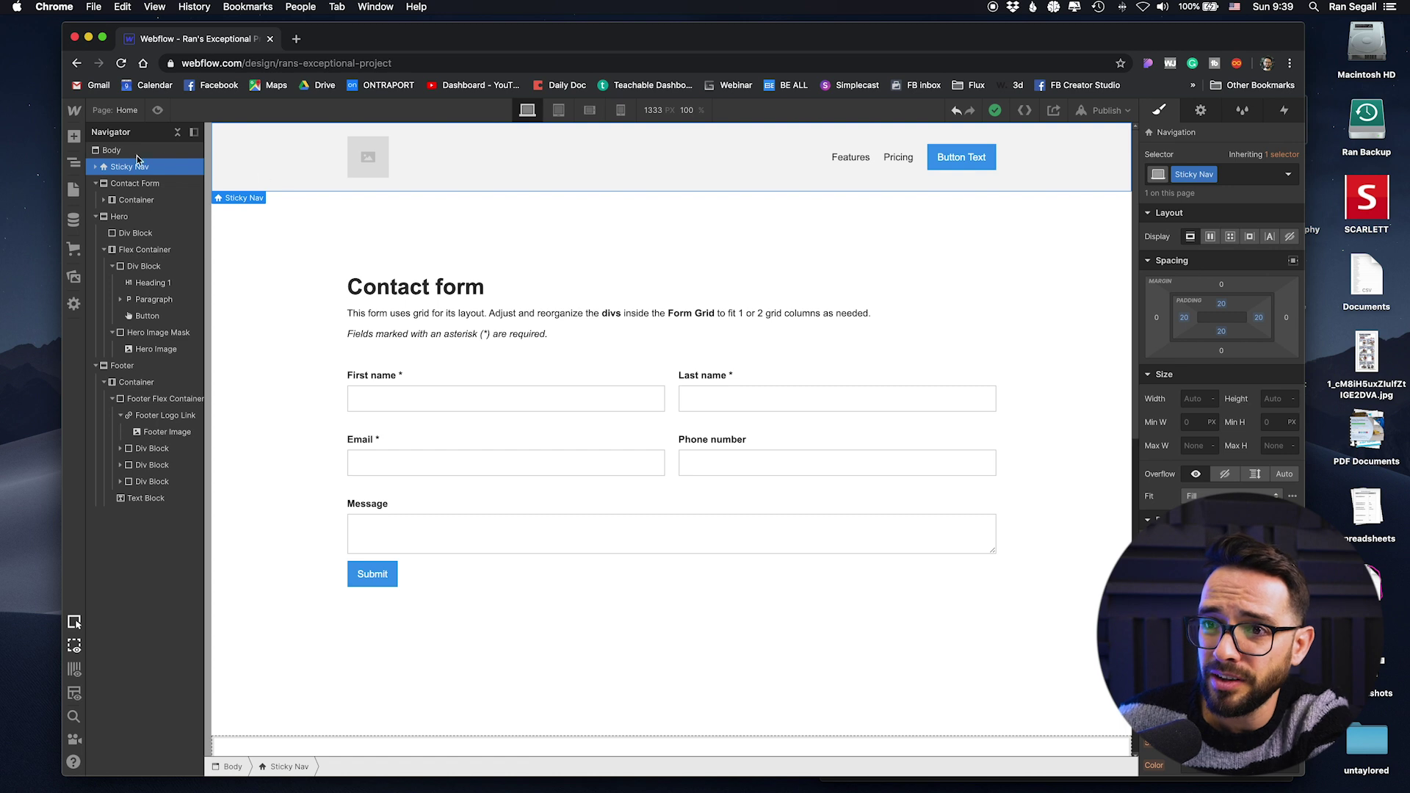
- Replace the Sticky Nav with a new Navbar element placed above the Contact Form
key(Delete)
click(76, 138)
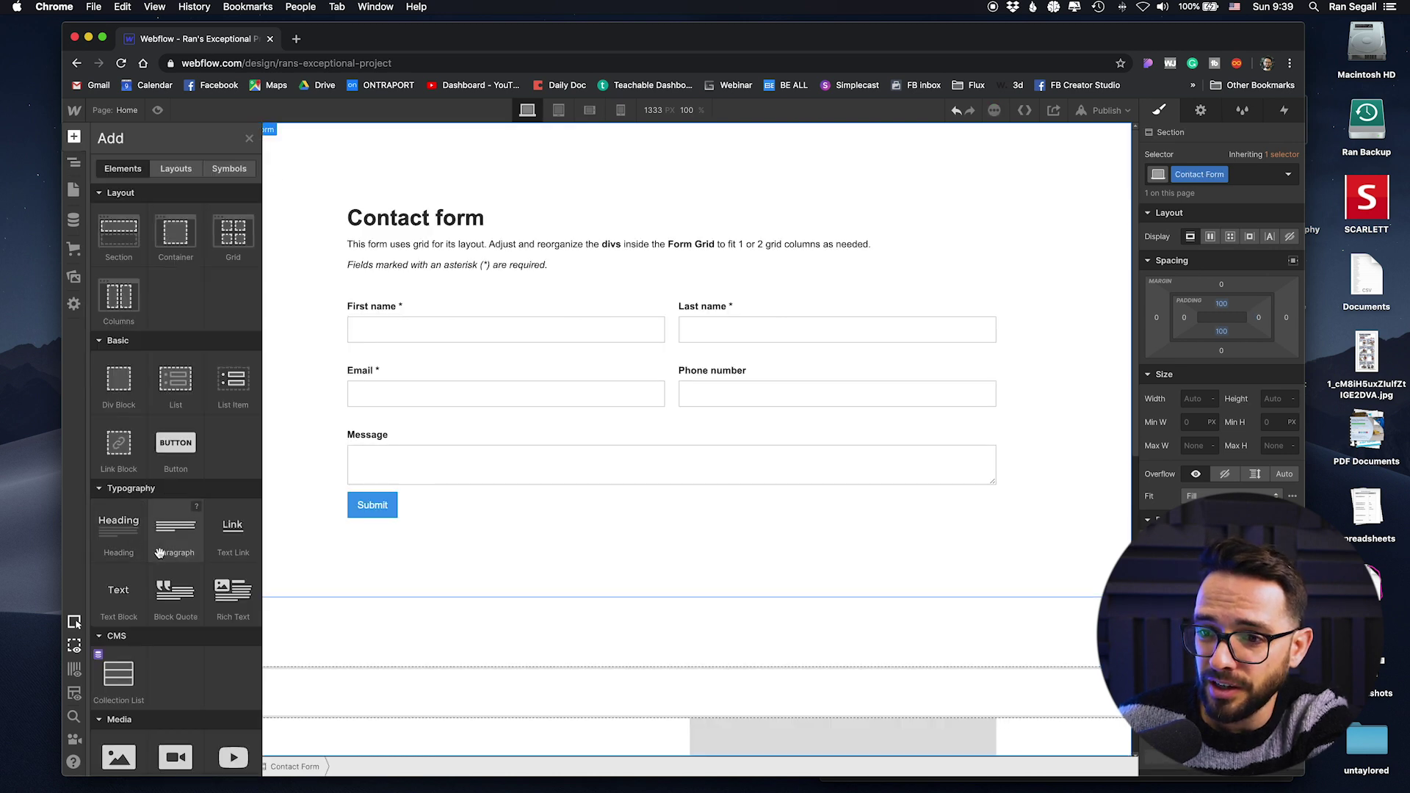
scroll(182, 633, down, 10)
drag(176, 642, 402, 188)
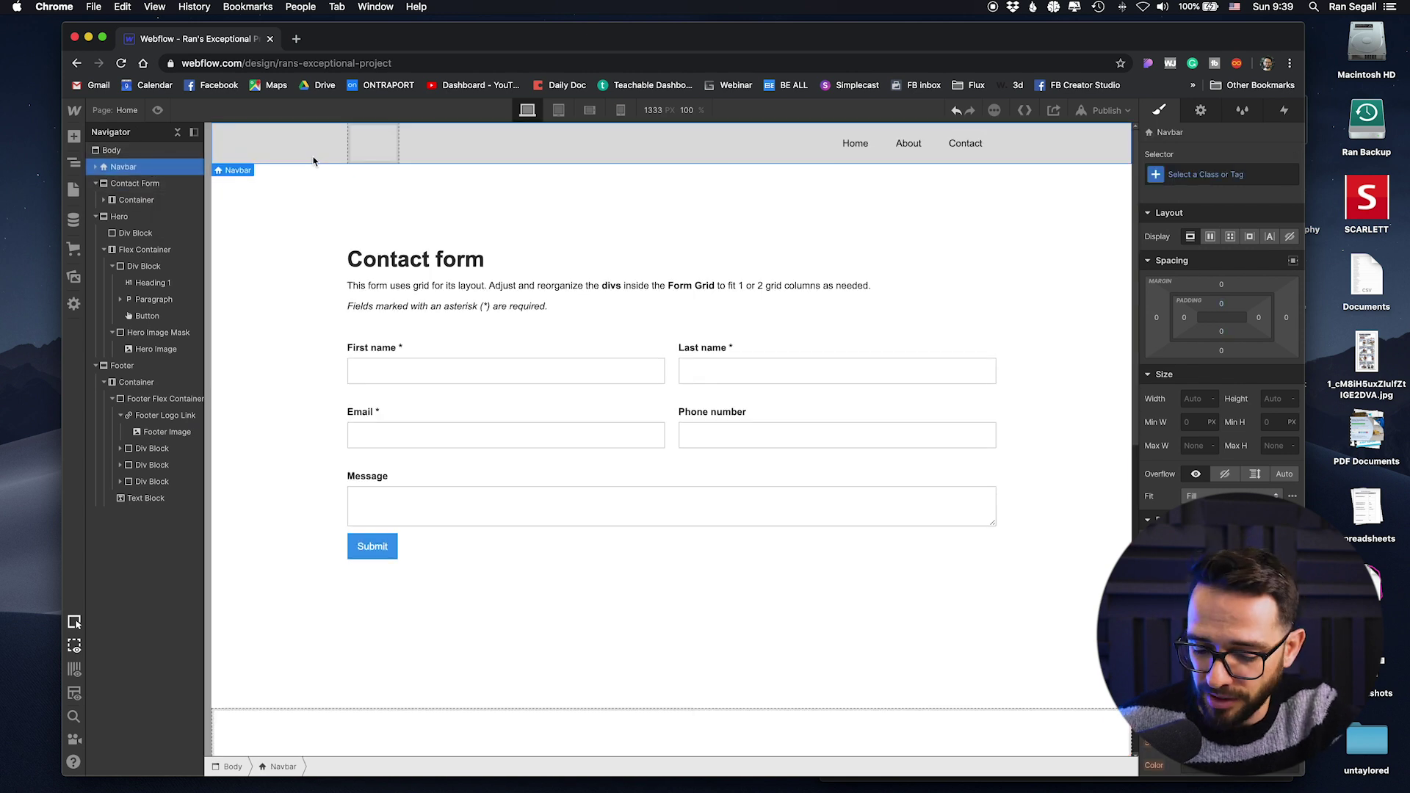
- Class the navbar 'Sticky', fix it across the top, and preview at phone portrait width
click(1203, 176)
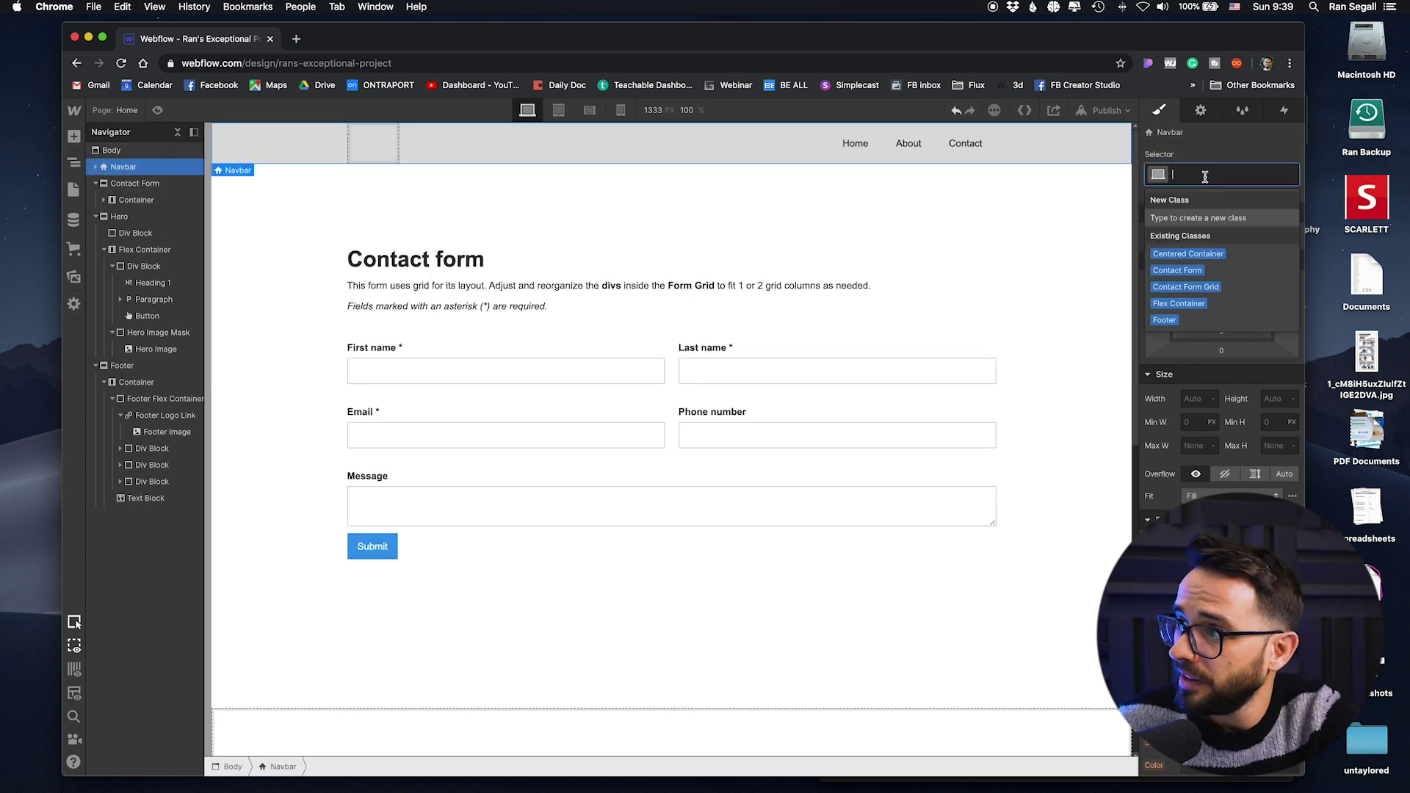
text(Sticky)
key(Return)
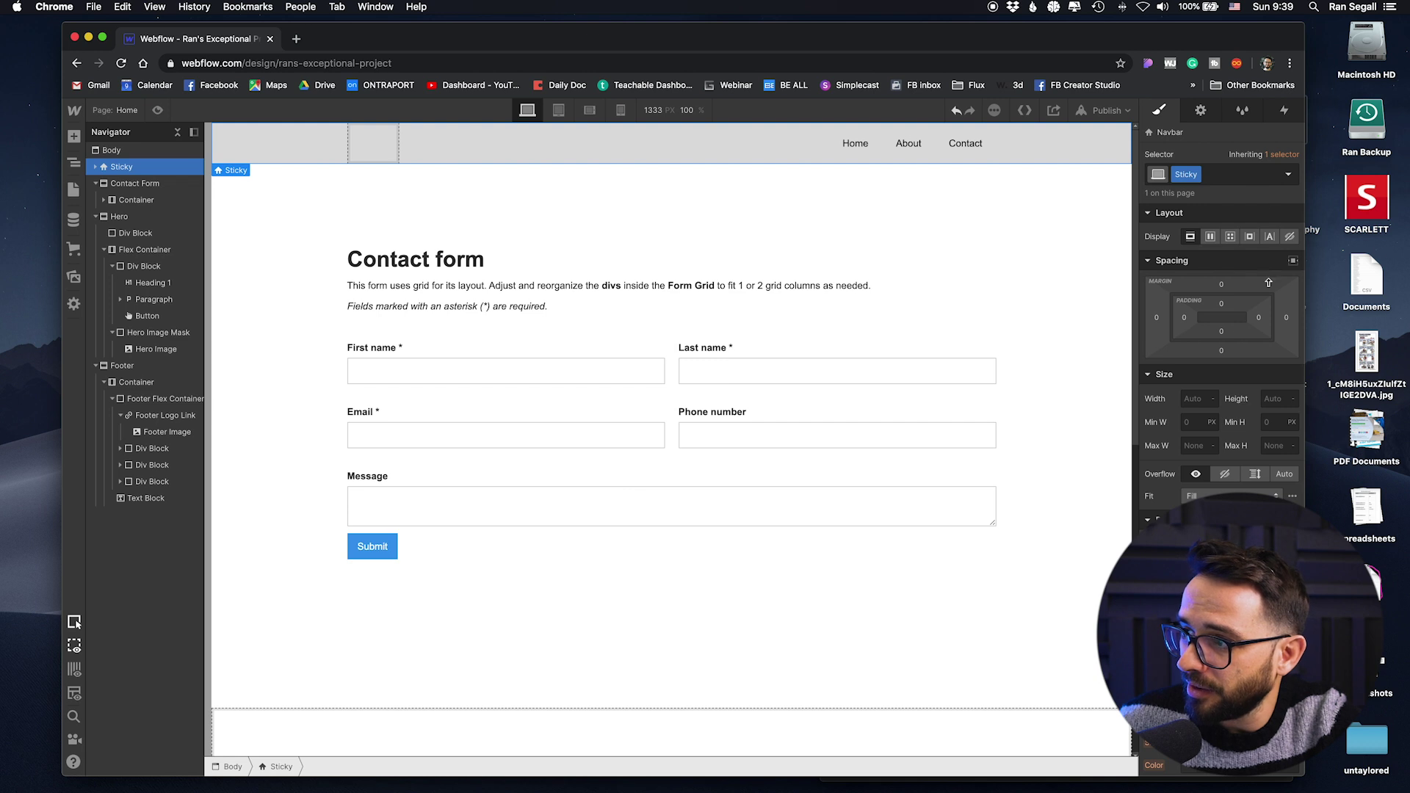
scroll(1249, 330, down, 5)
click(1228, 371)
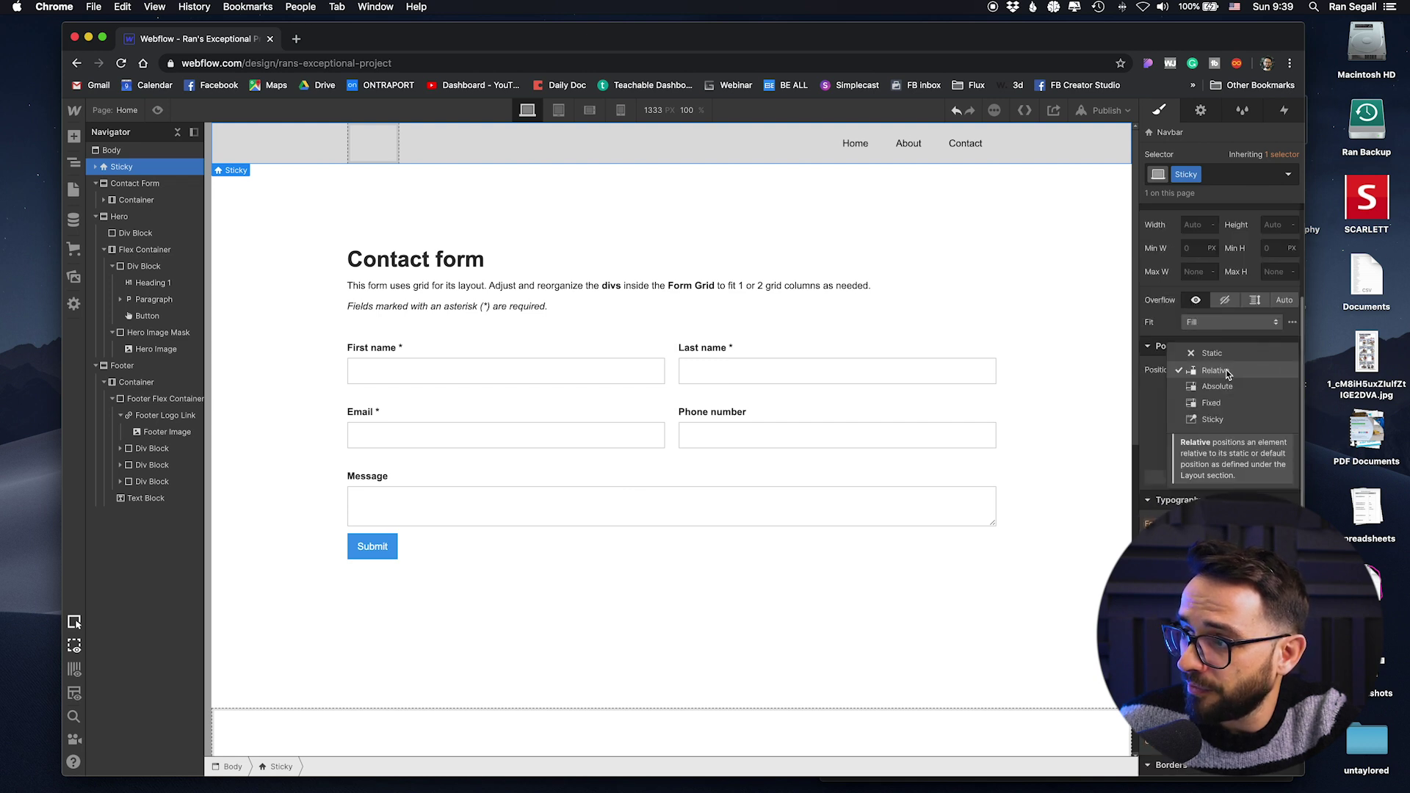
click(1216, 403)
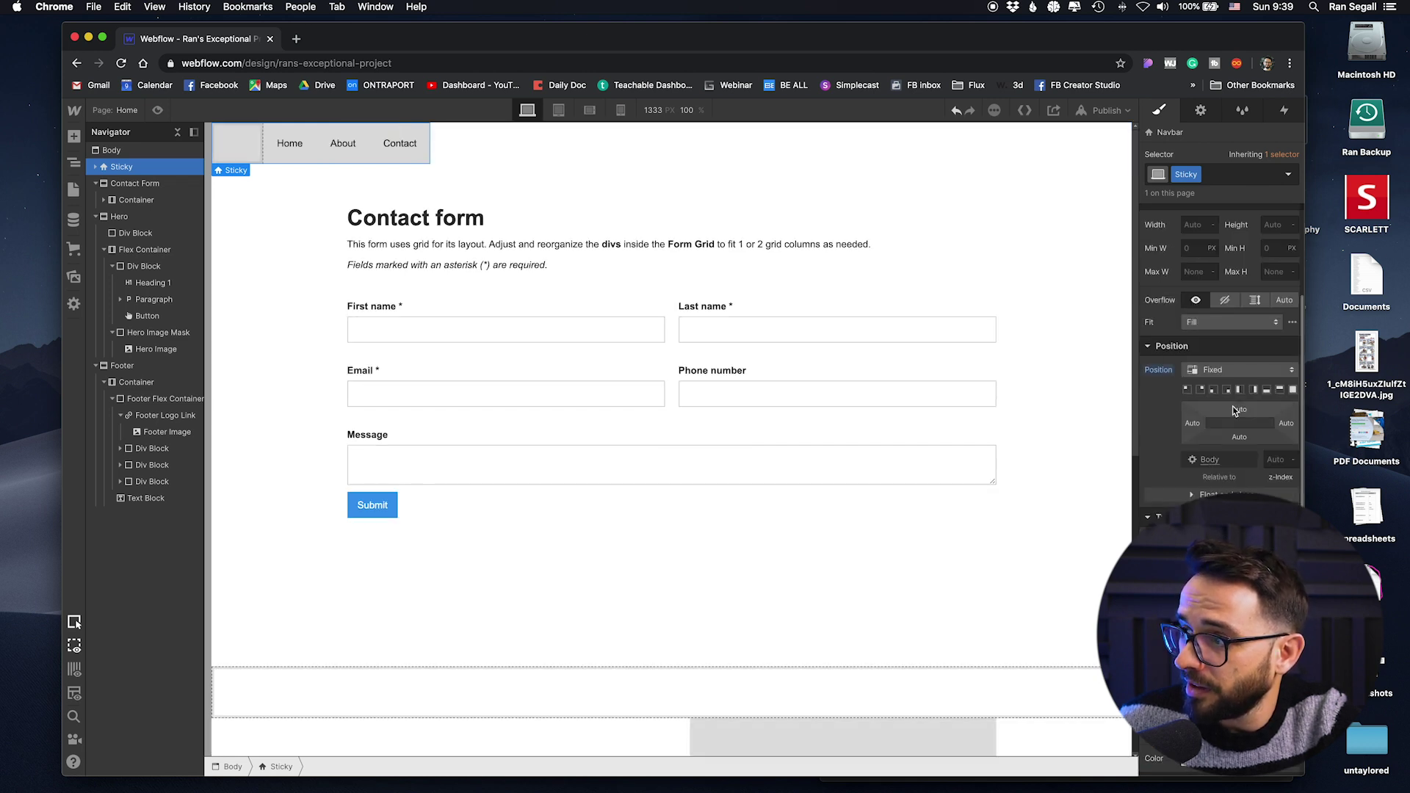
click(1276, 394)
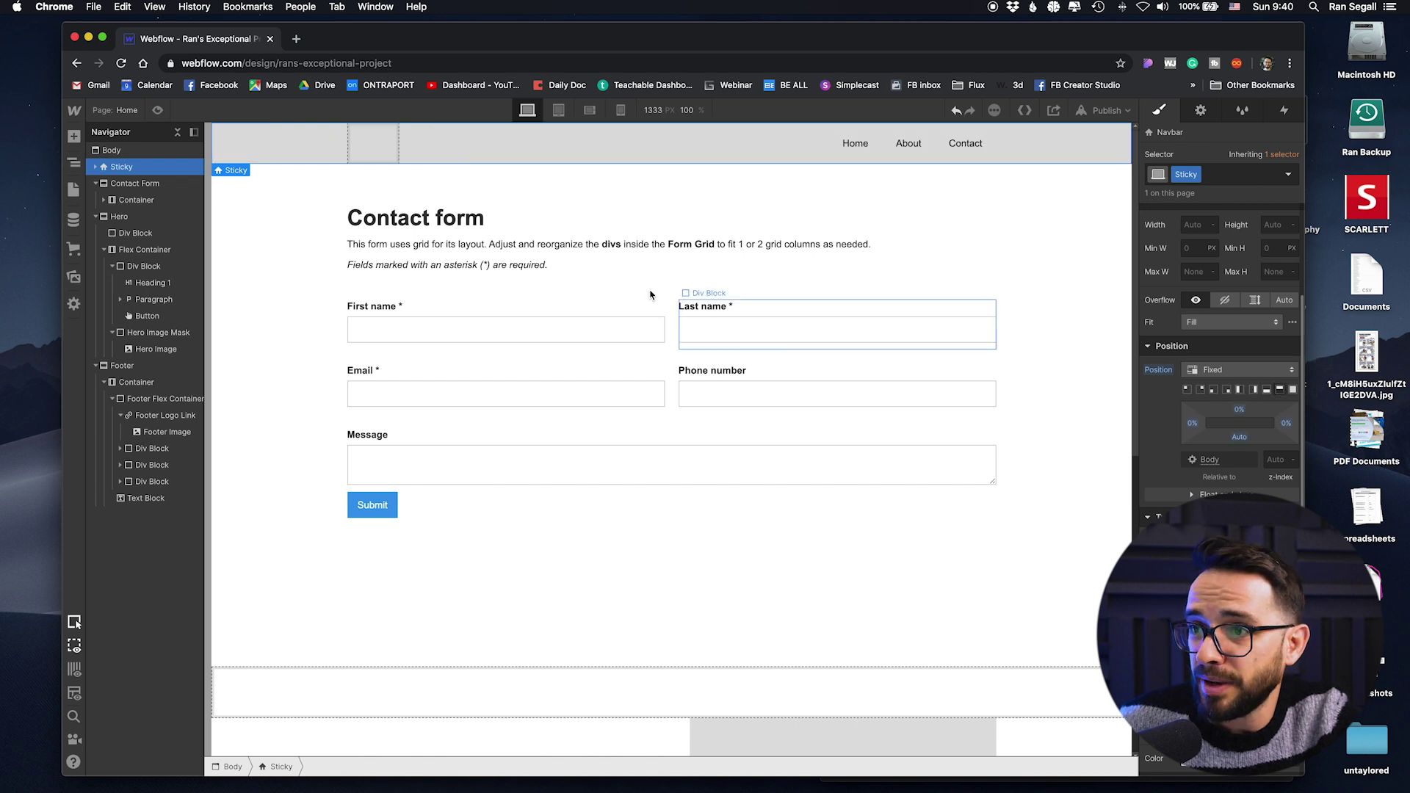
scroll(570, 248, down, 3)
scroll(570, 248, up, 3)
scroll(477, 235, down, 3)
scroll(426, 228, up, 3)
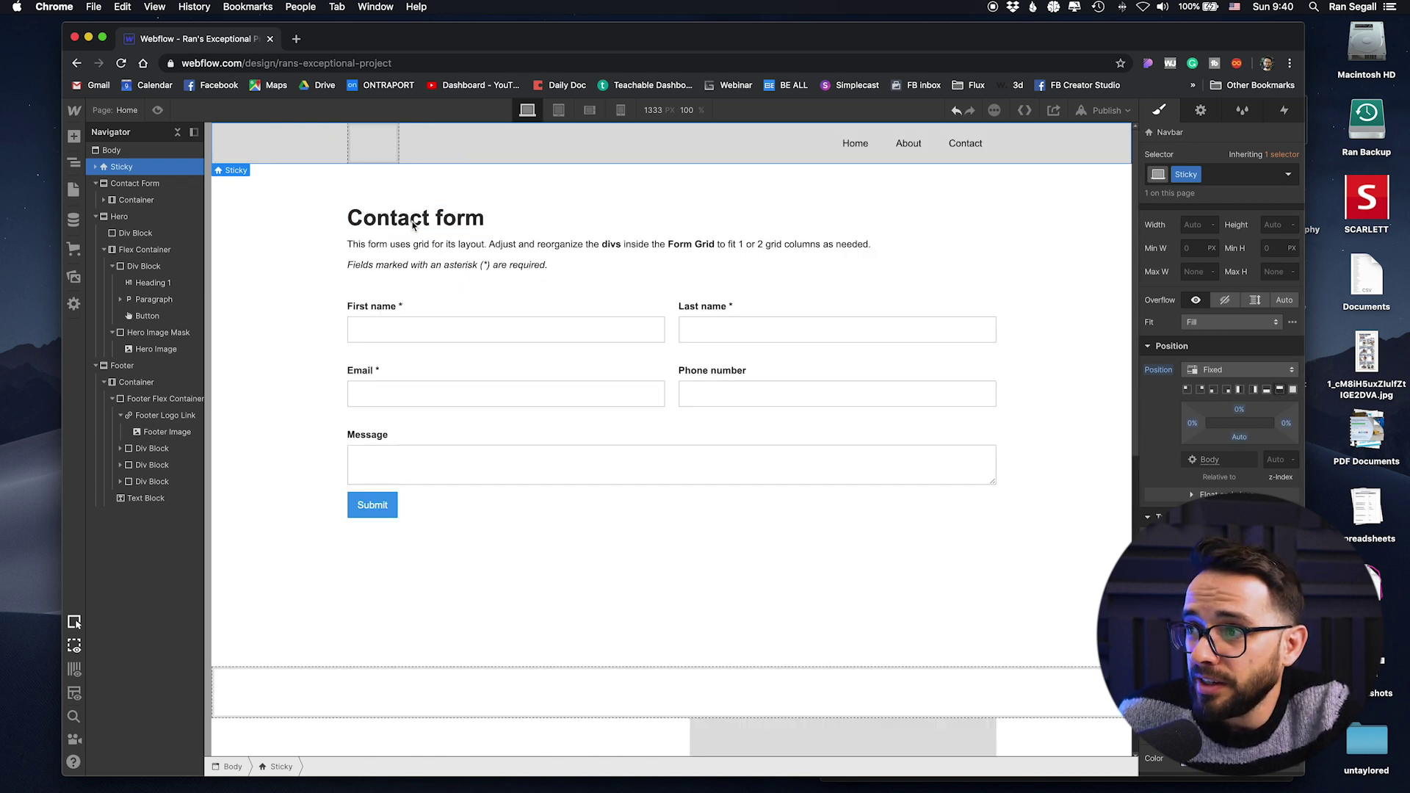
scroll(444, 228, down, 3)
scroll(446, 229, up, 3)
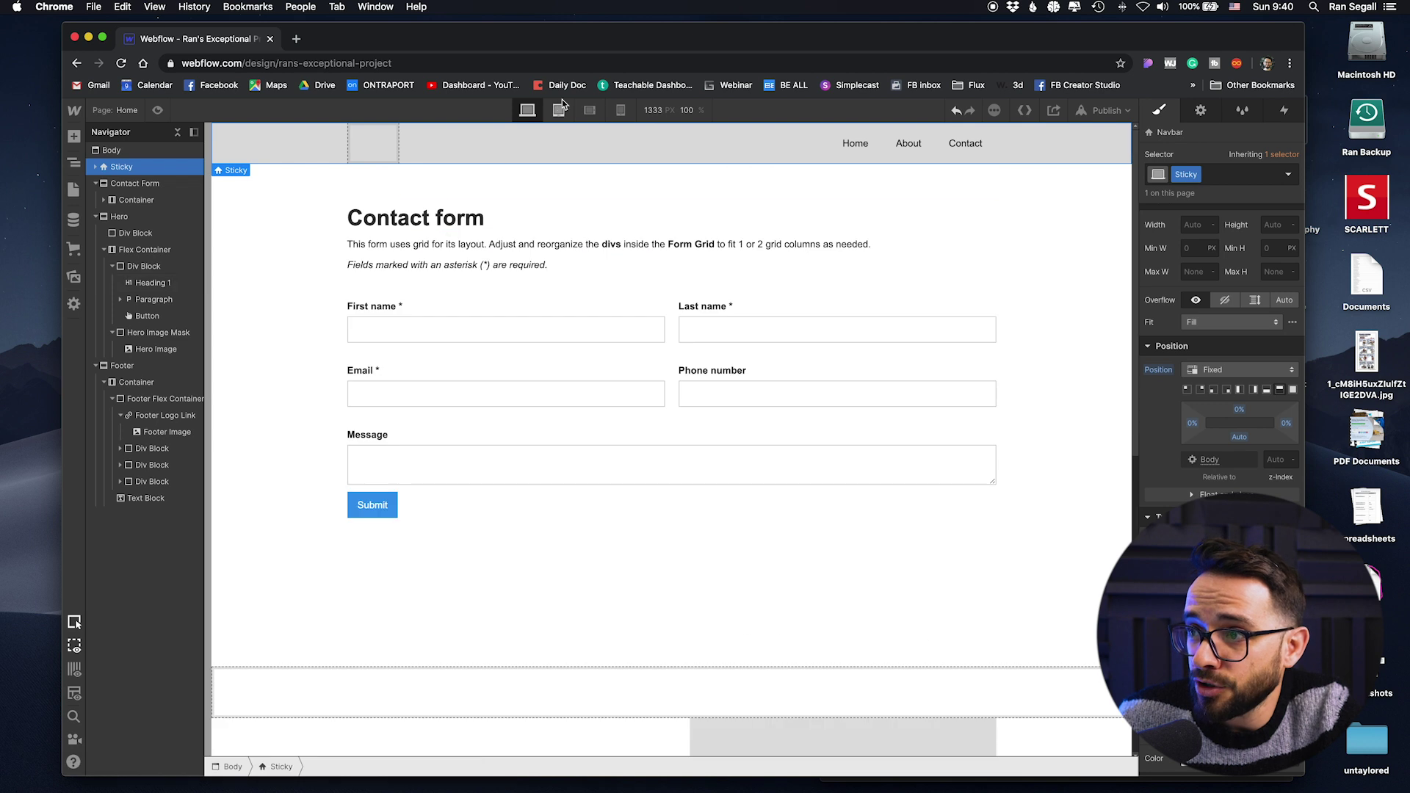
click(618, 111)
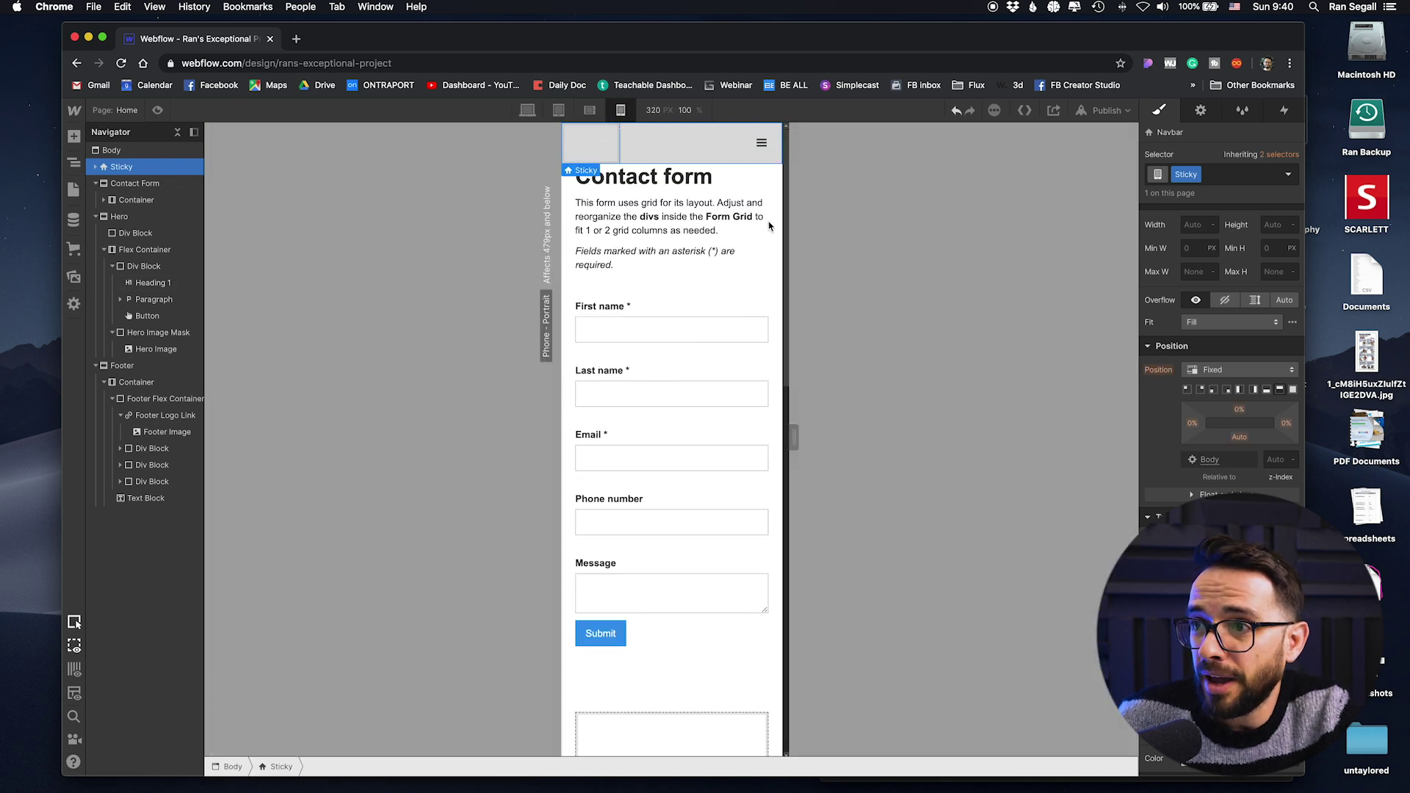
scroll(702, 293, down, 10)
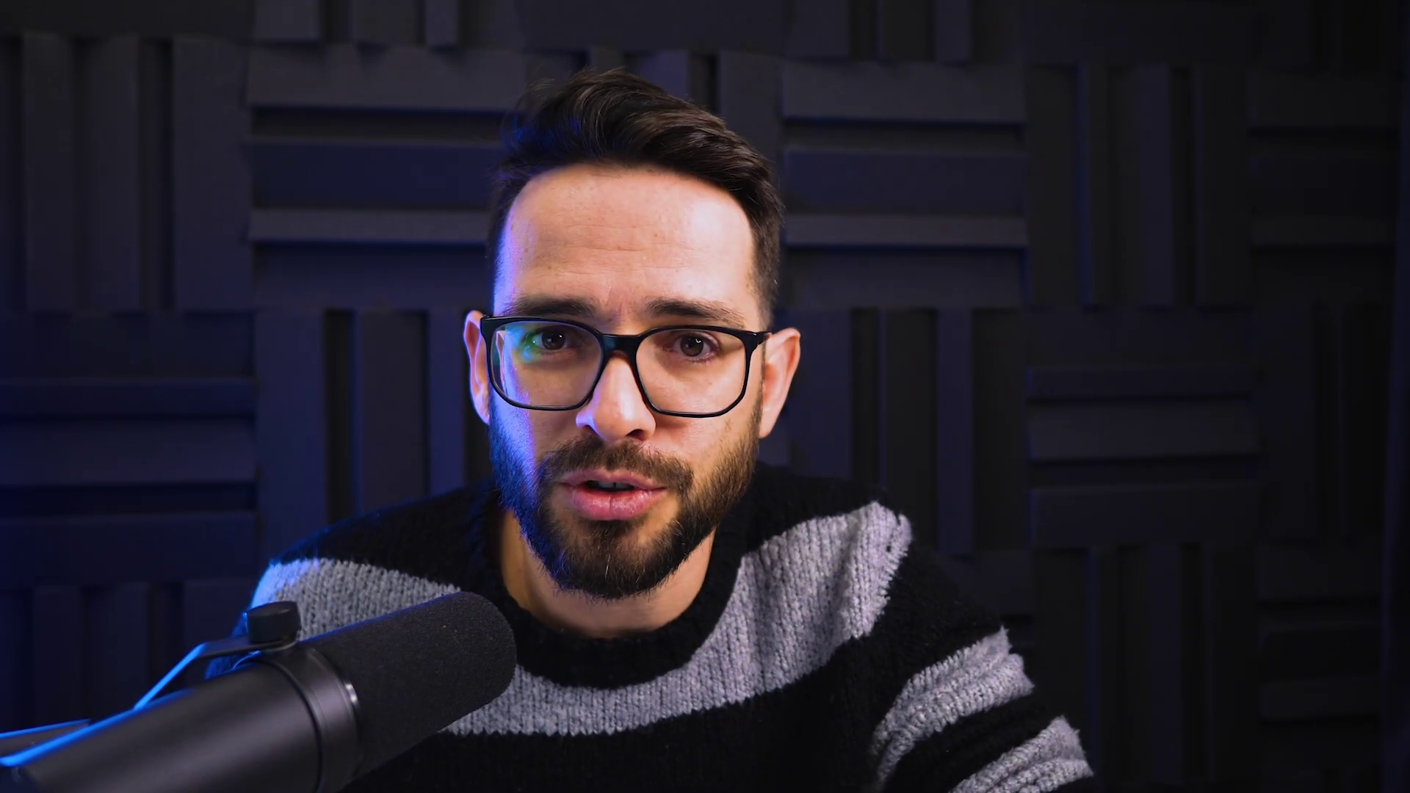